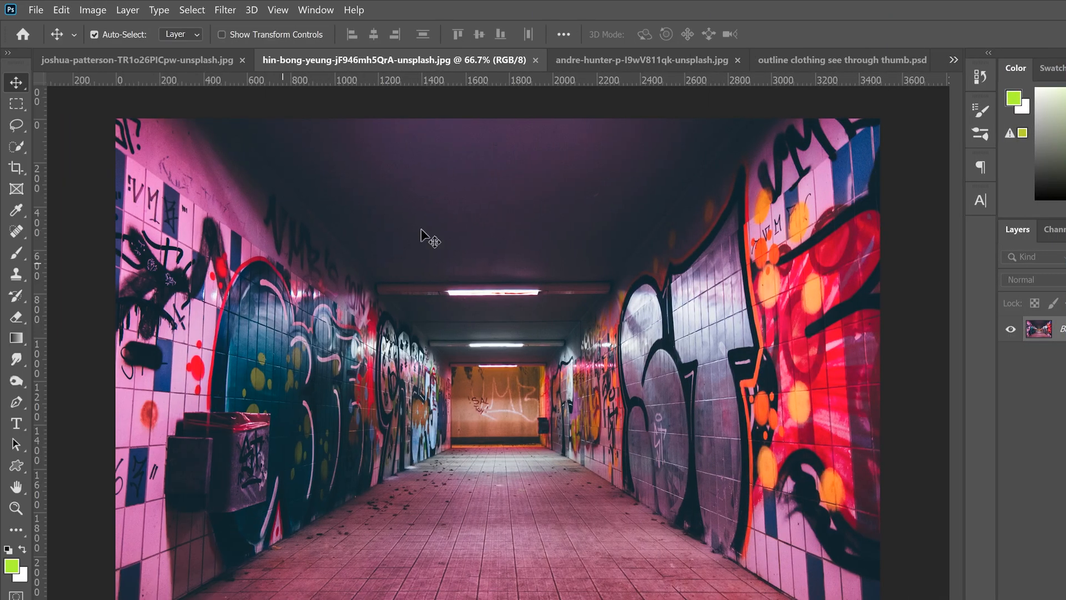
Step: Compare the street dancer photo and the graffiti tunnel photo in their document tabs
click(633, 60)
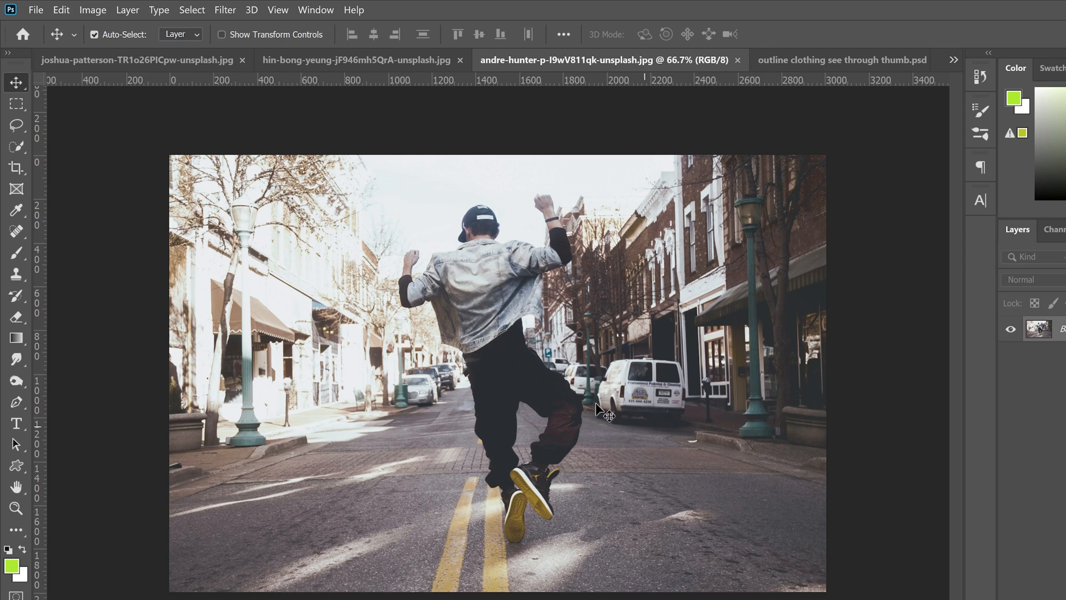
click(368, 61)
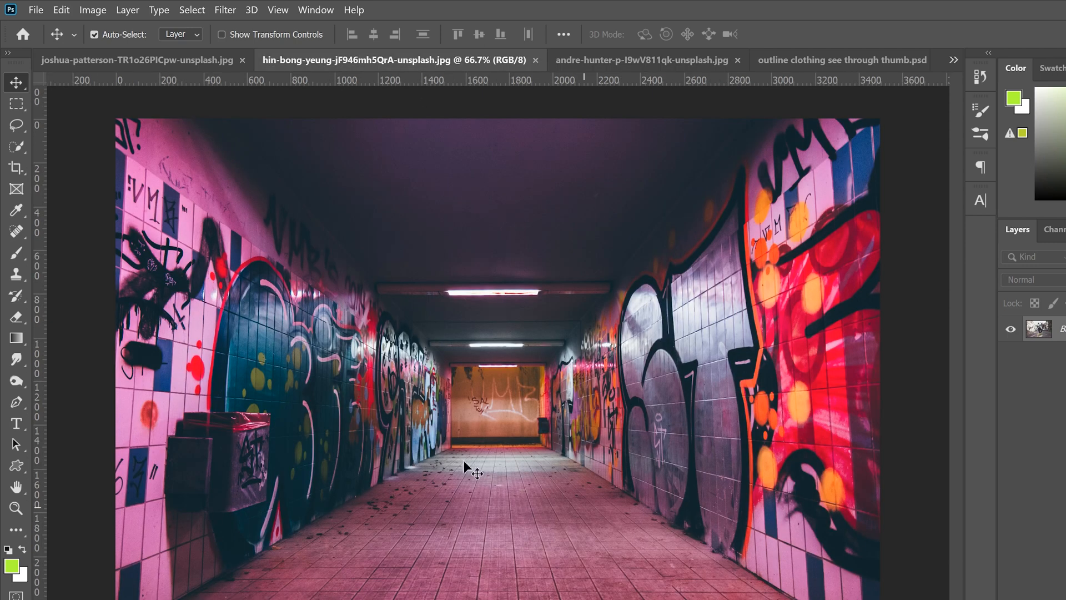
click(641, 60)
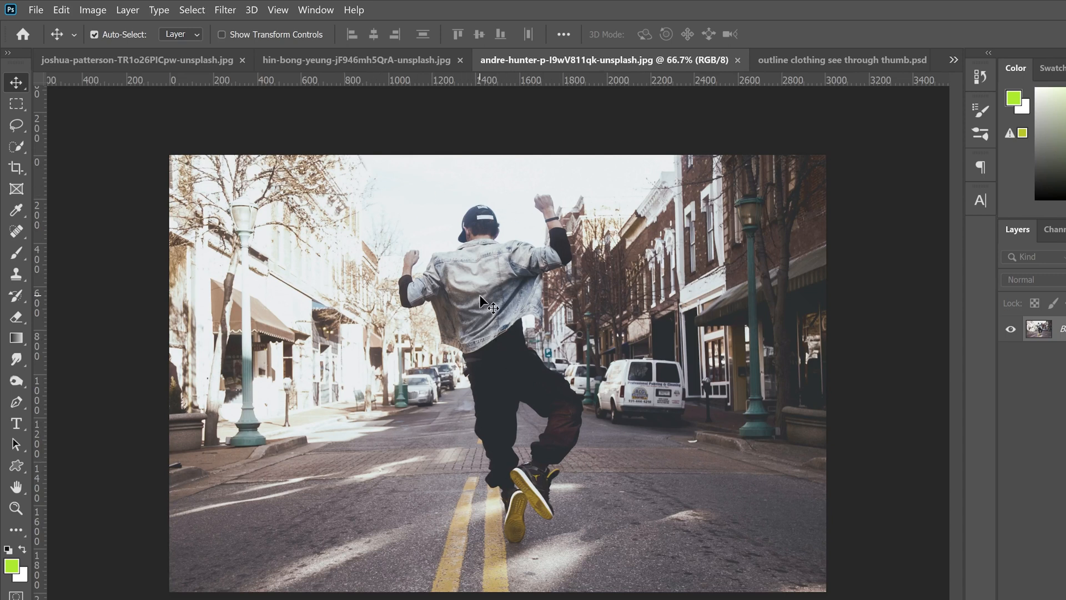
click(367, 60)
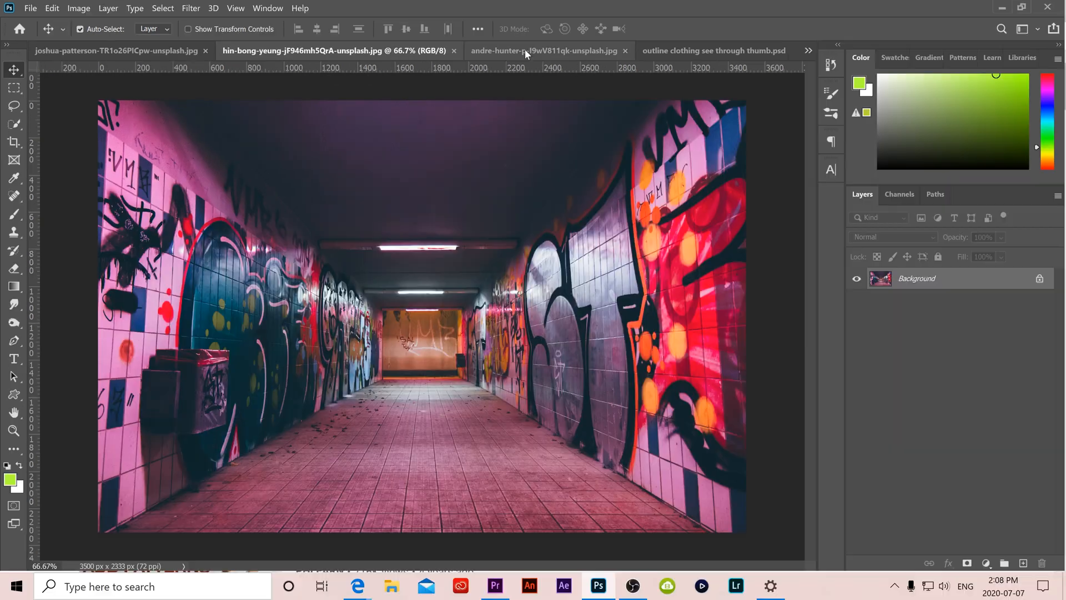
Step: Select the dancer as the subject in the street photo with Quick Selection's Select Subject
click(641, 60)
key(w)
click(402, 28)
scroll(400, 250, up, 5)
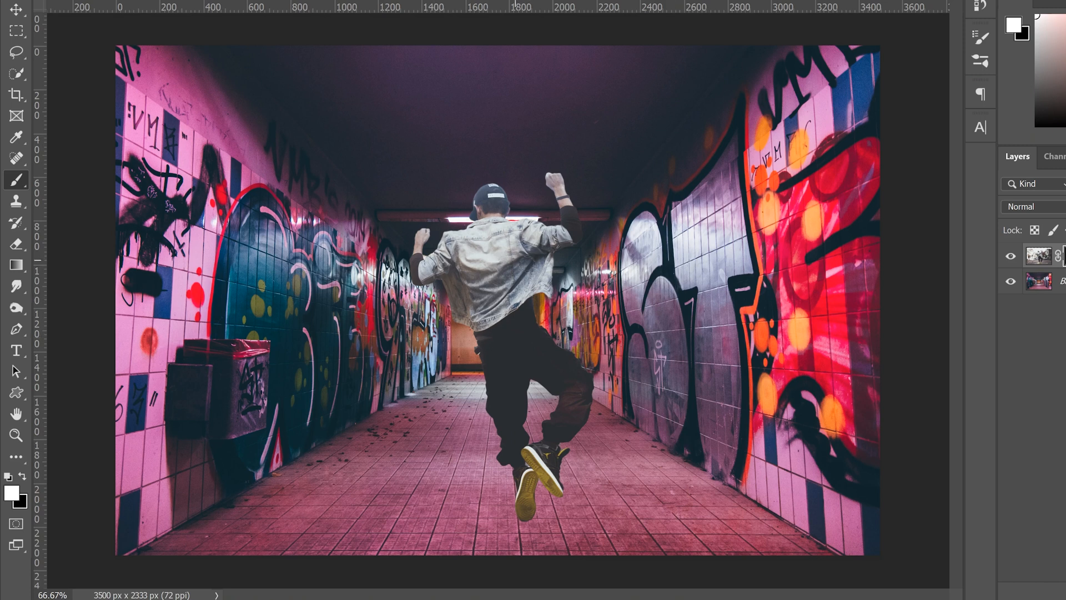
scroll(527, 267, up, 5)
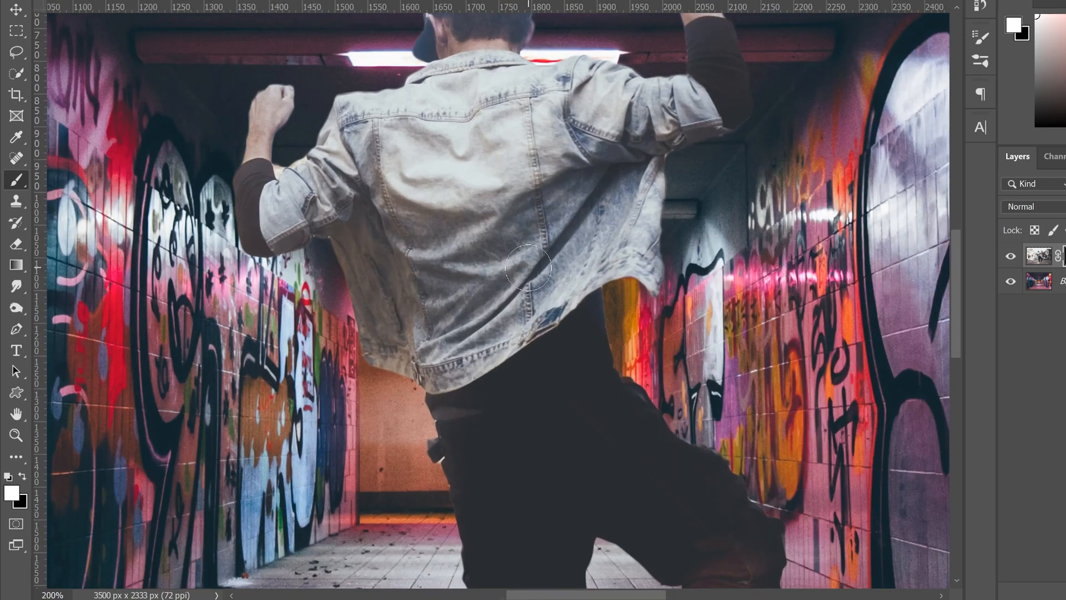
scroll(537, 284, up, 3)
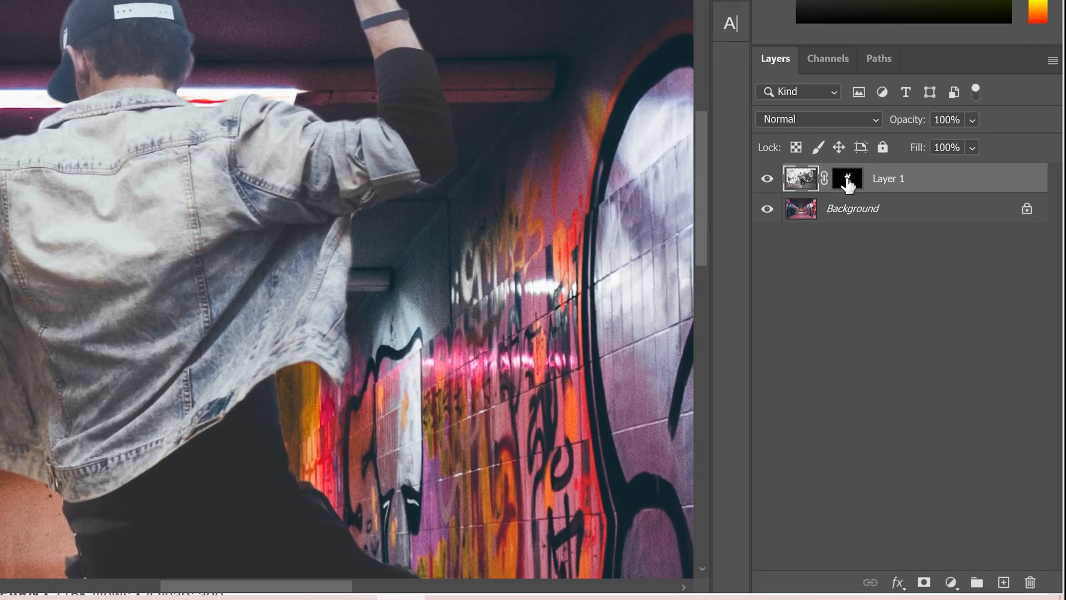
Step: Create a new empty Layer 2 above the cut-out man
click(1004, 581)
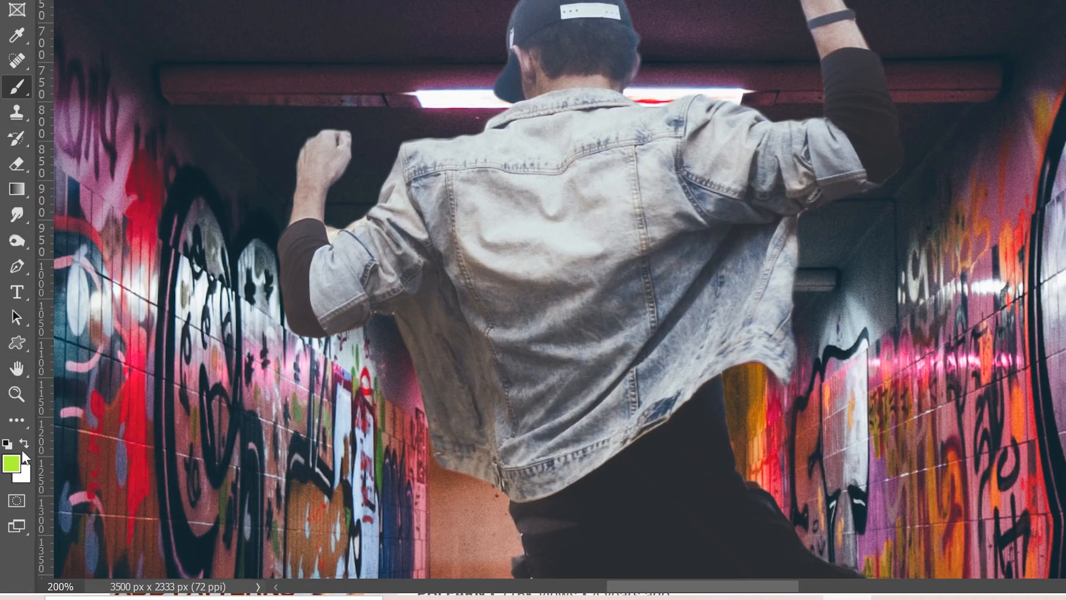
Step: Make white the foreground colour and shrink the brush to a thin outline size
key(x)
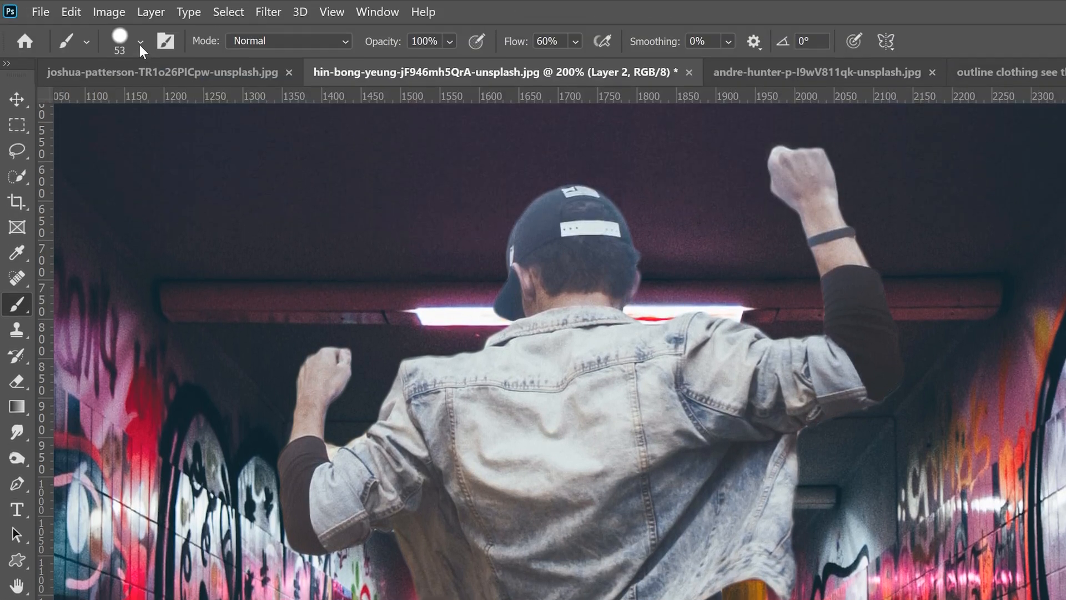
click(139, 41)
drag(140, 104, 118, 104)
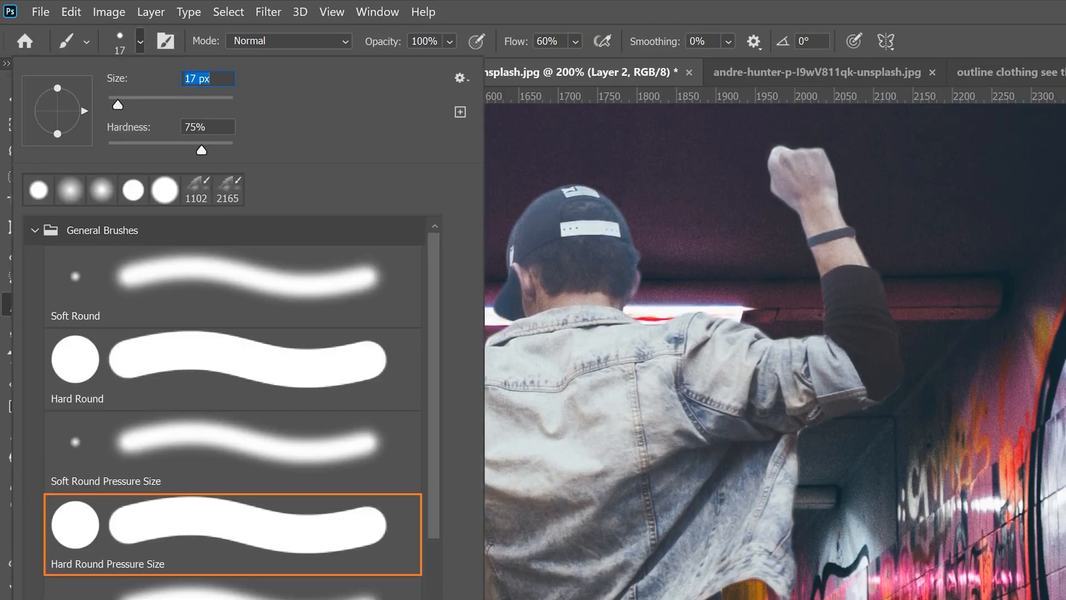
text(6)
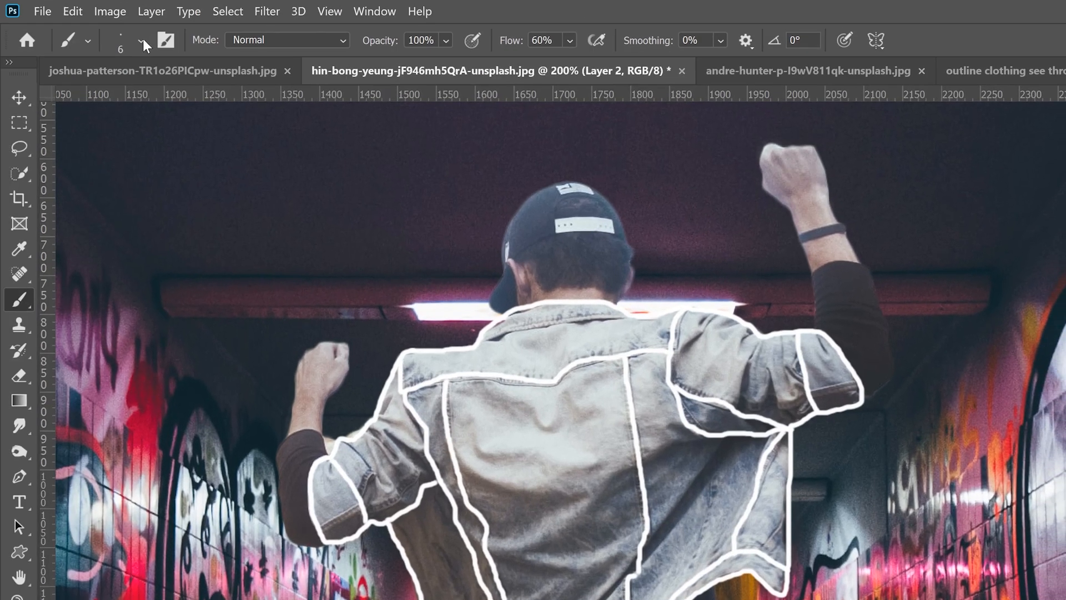
Step: Reduce the brush to 4 px for the fabric crease lines
click(140, 39)
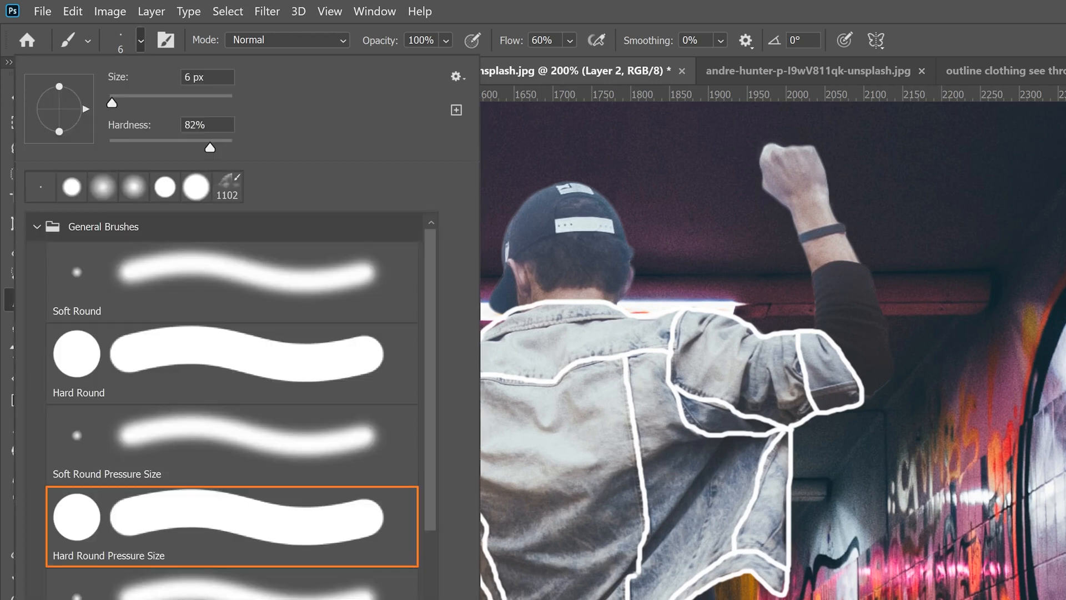
double_click(194, 77)
text(4)
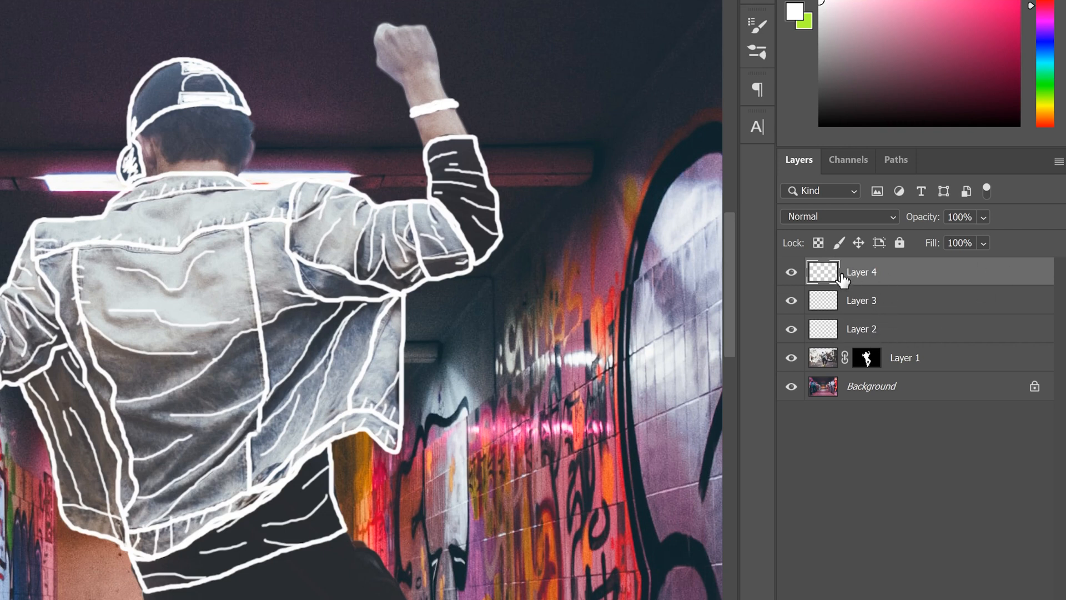
Step: Add an Outer Glow to Layer 2's line art and change its colour from yellow to blue
click(914, 331)
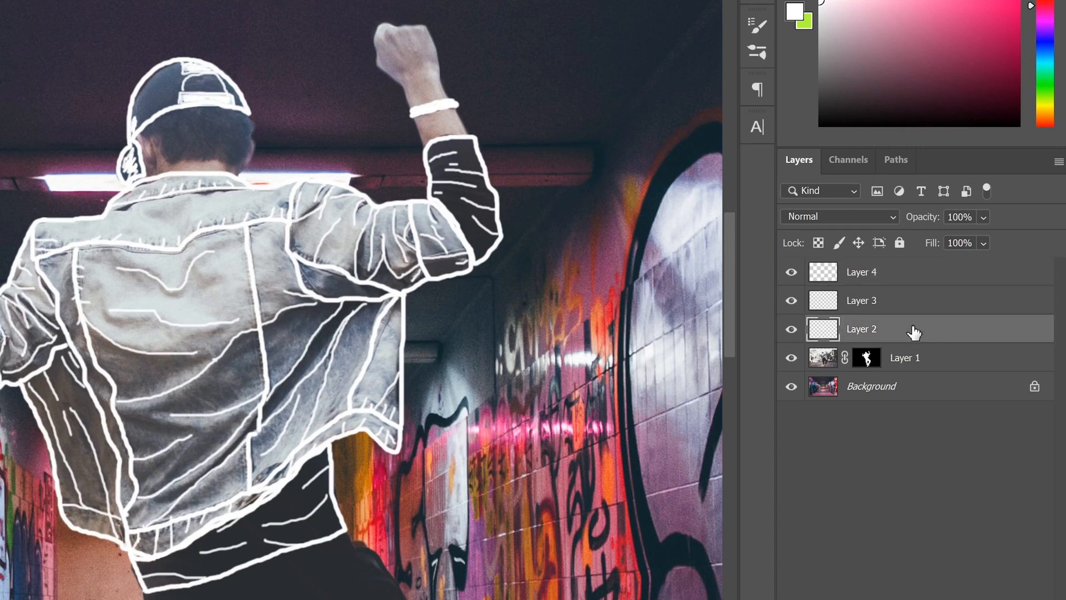
double_click(1015, 333)
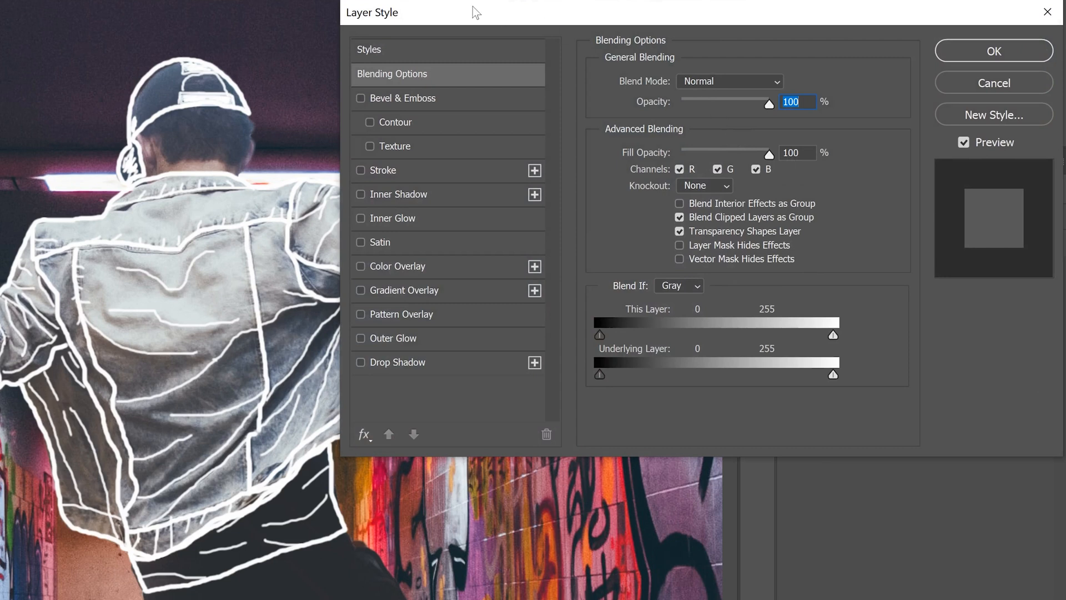
drag(469, 10, 499, 53)
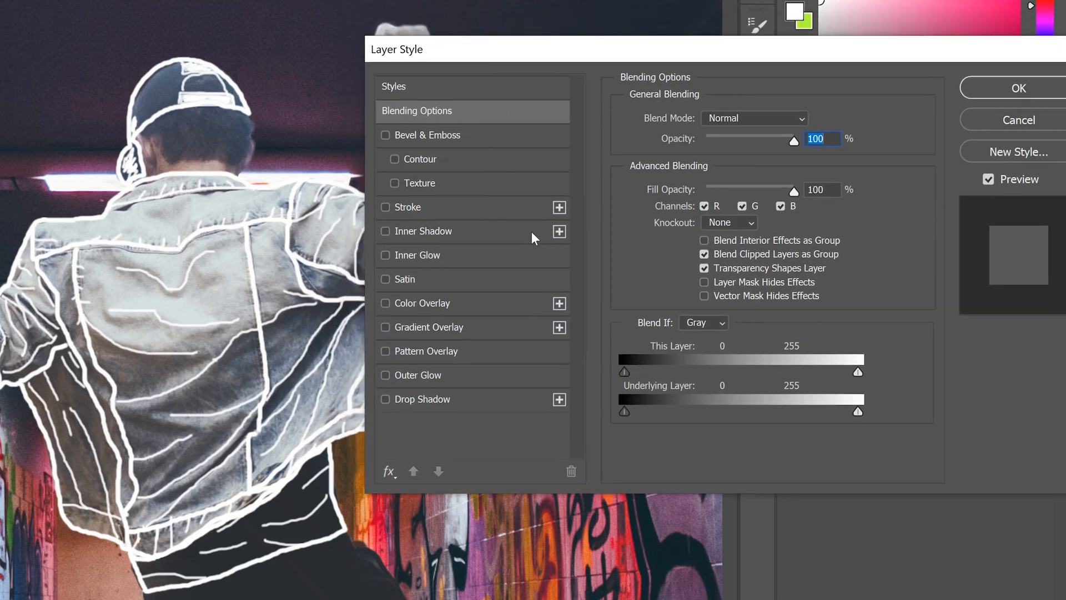
click(421, 373)
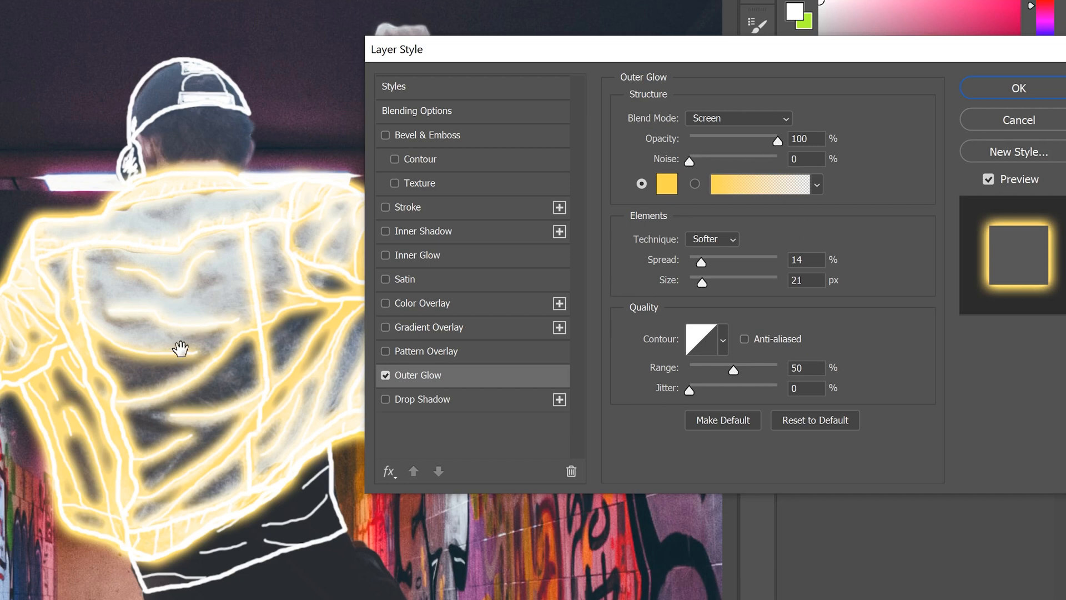
click(667, 184)
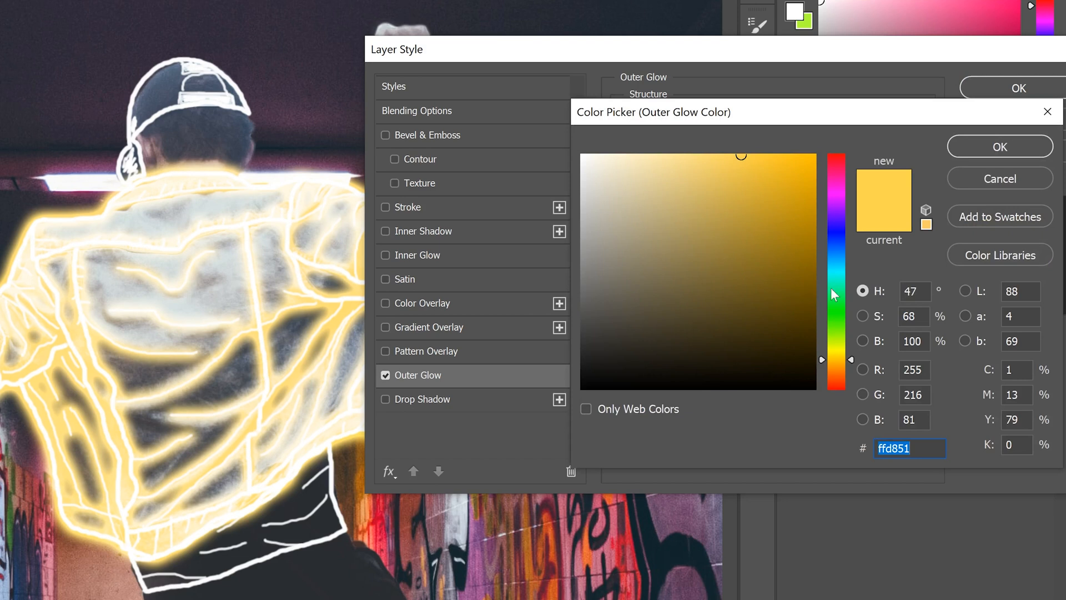
drag(833, 275, 851, 262)
click(970, 146)
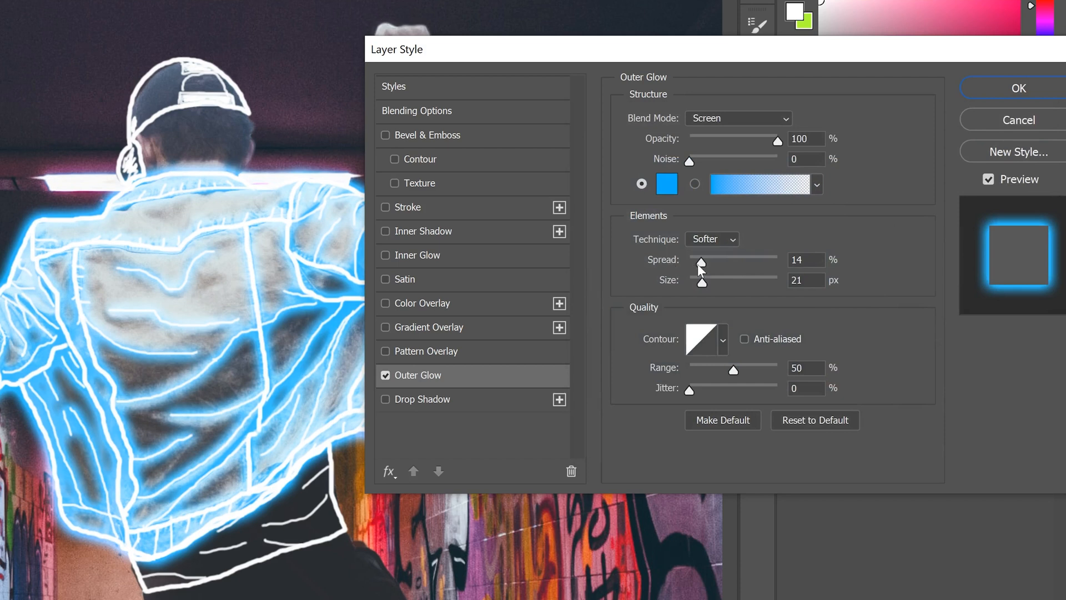
Step: Set the glow to spread 2%, size 16 px, Screen blending at 100% opacity and apply it
drag(699, 262, 691, 262)
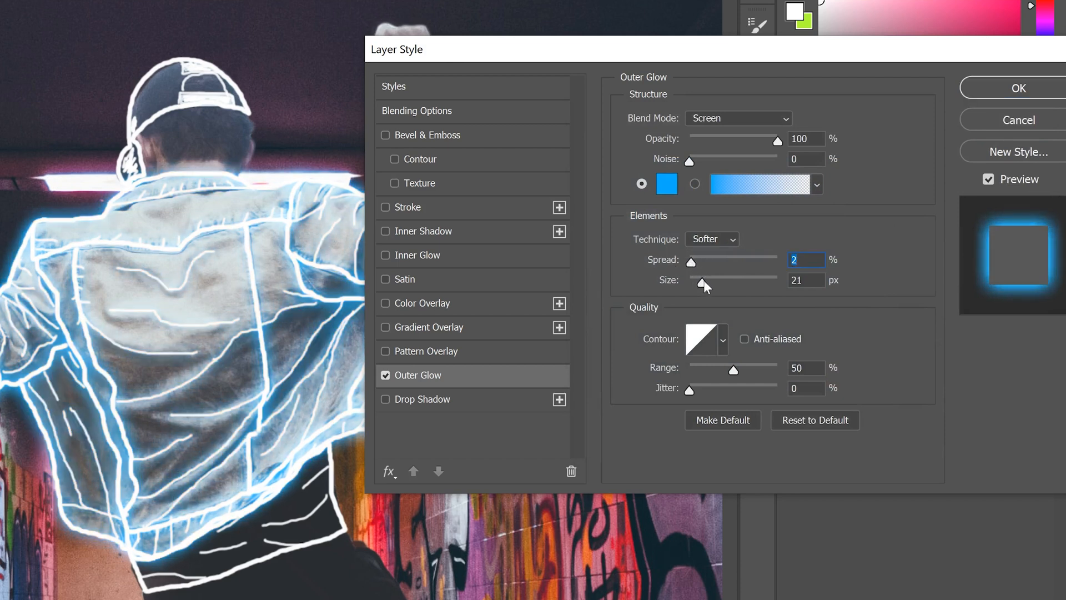
drag(703, 284, 702, 284)
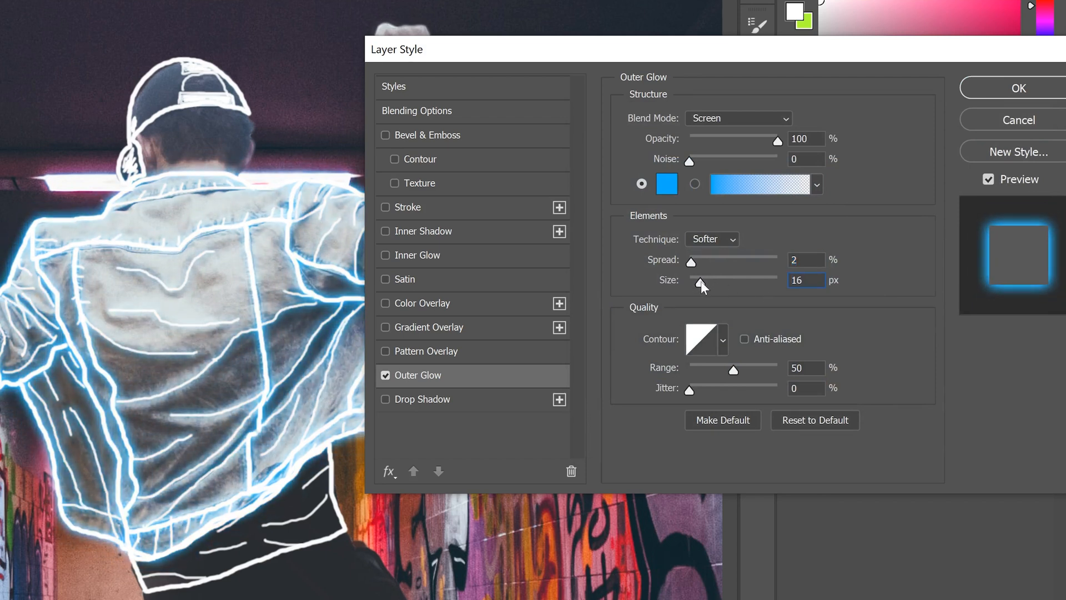
double_click(797, 280)
click(777, 120)
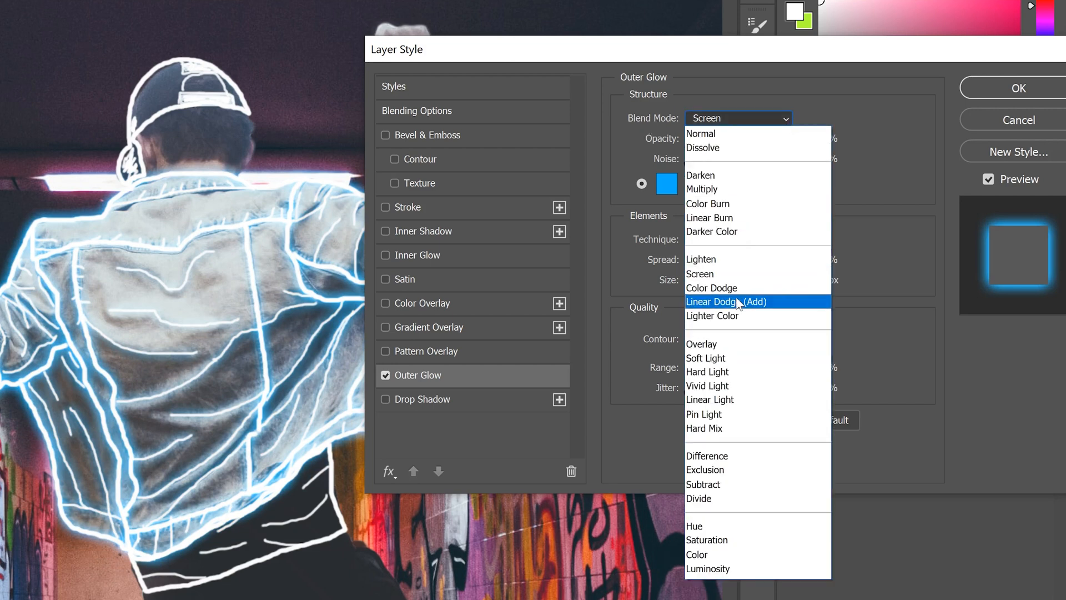
click(737, 301)
click(750, 119)
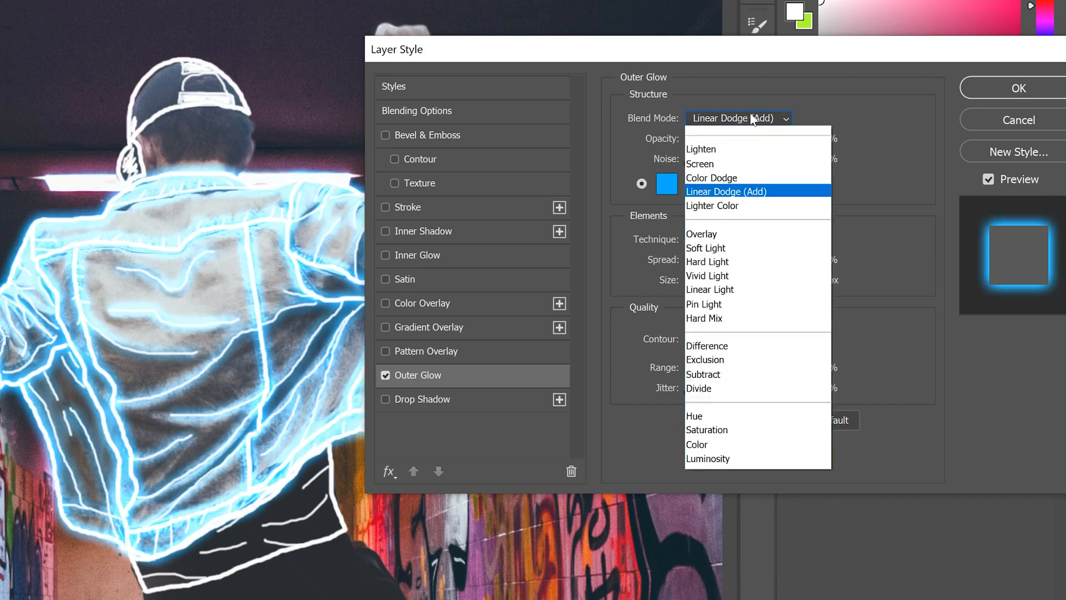
click(703, 274)
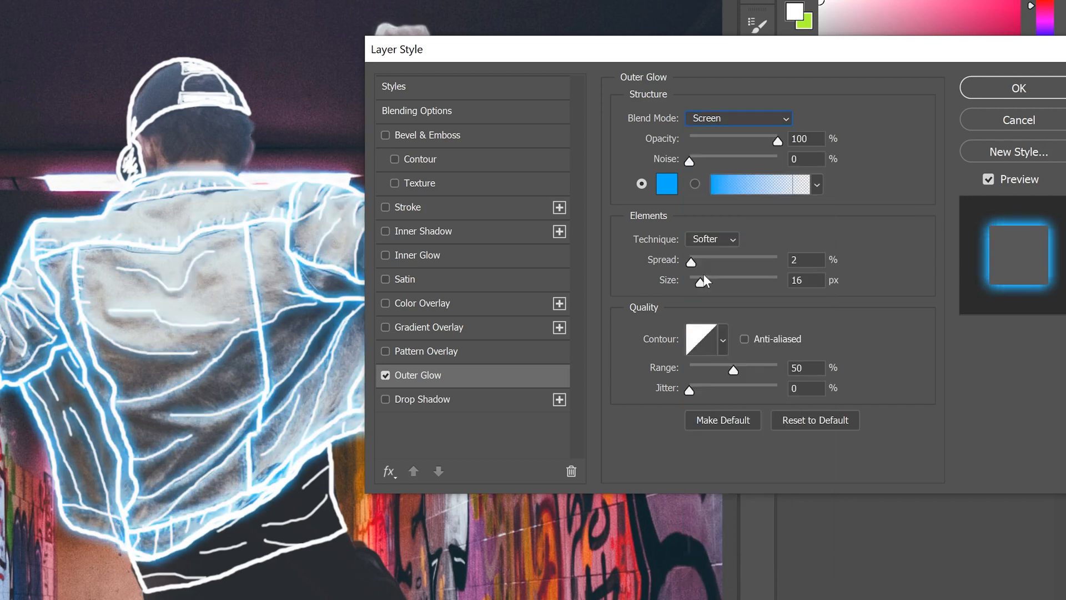
click(795, 143)
click(996, 91)
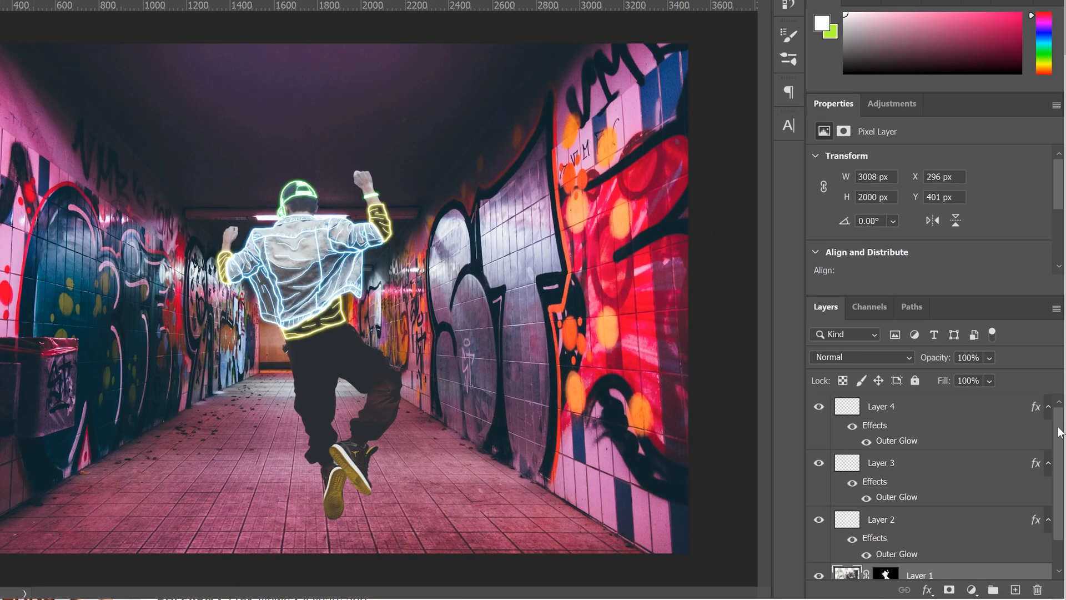
scroll(1060, 431, down, 2)
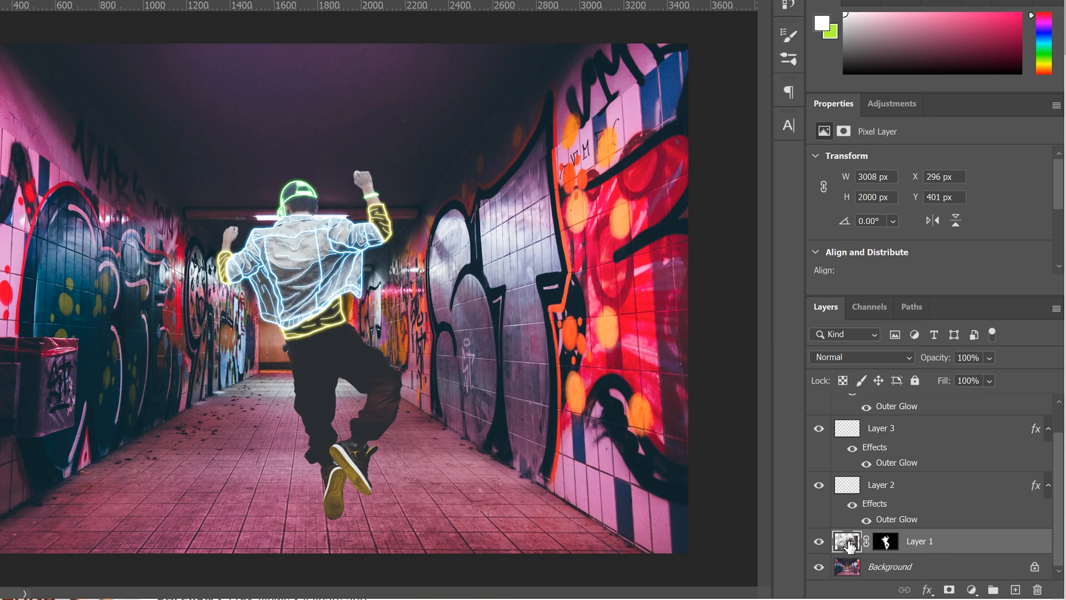
Step: Give the cut-out man a drop shadow at 91% opacity, 49 px distance and 43 px size
double_click(1008, 546)
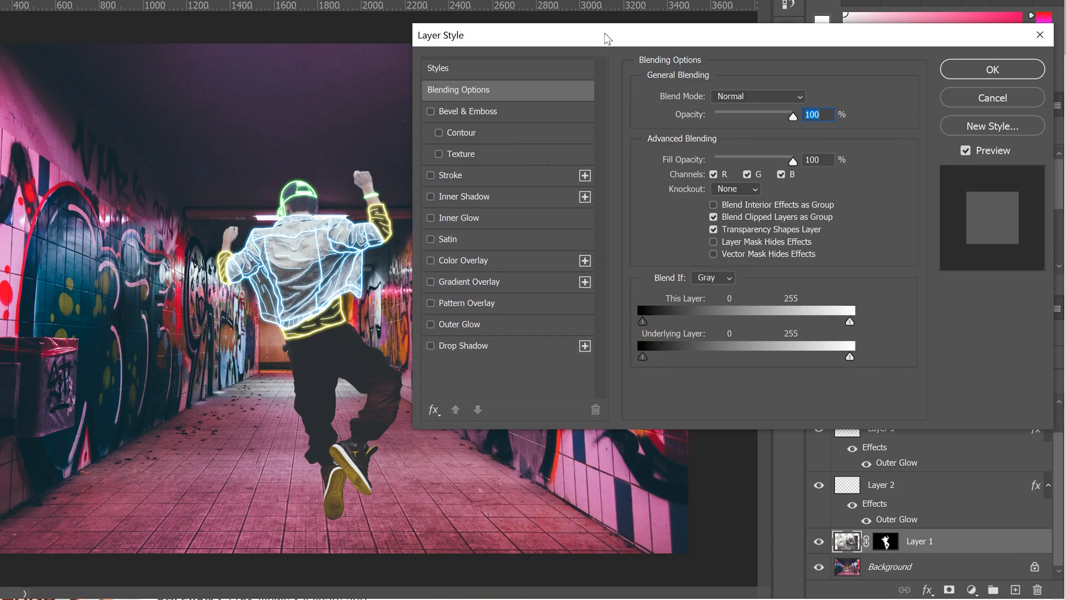
drag(608, 38, 603, 38)
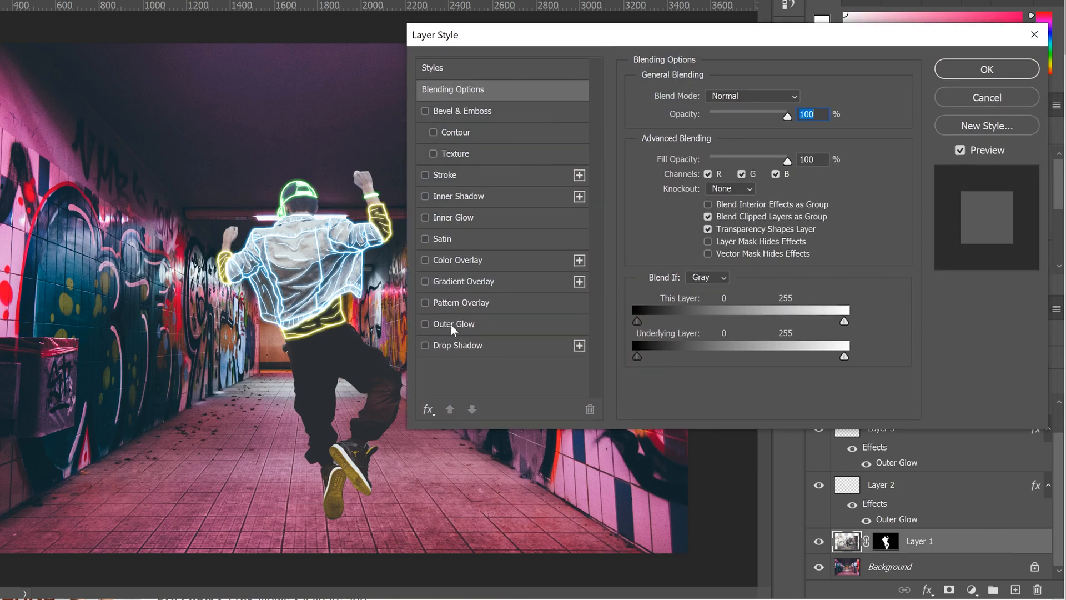
click(449, 345)
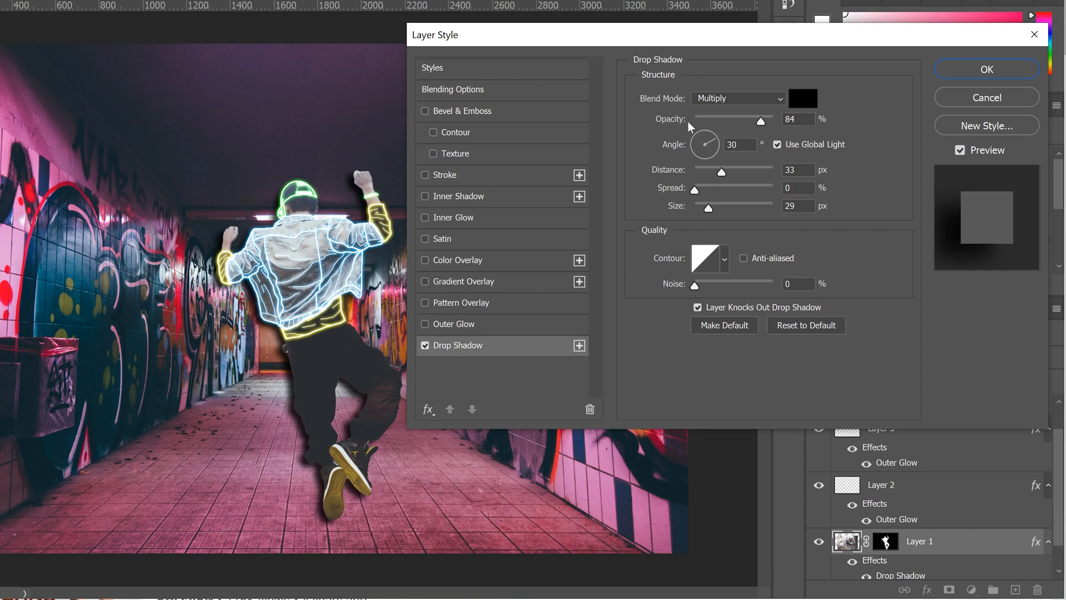
drag(761, 122, 765, 121)
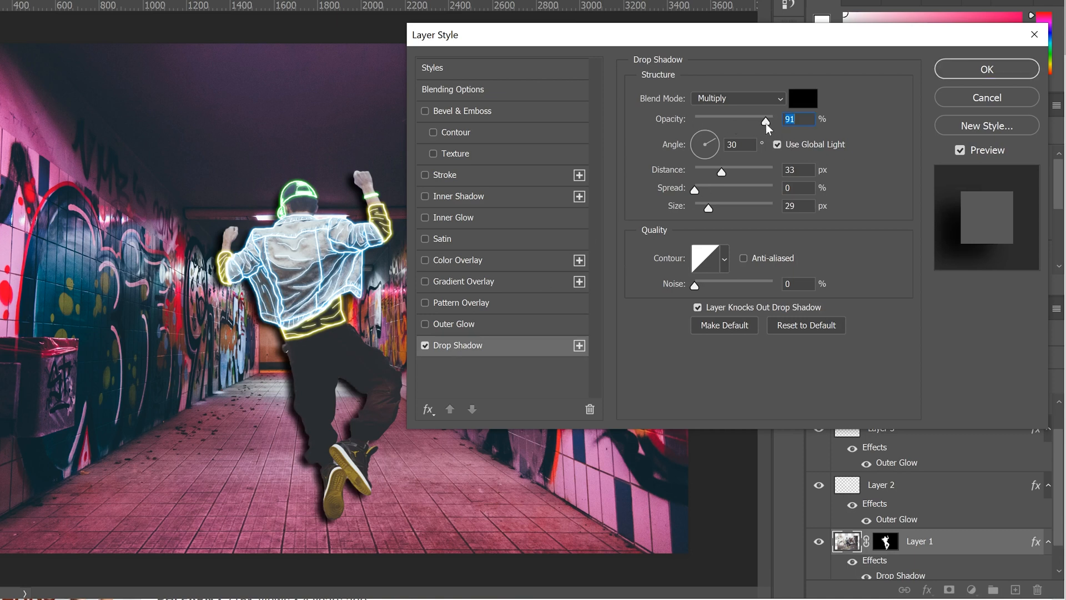
drag(721, 172, 734, 172)
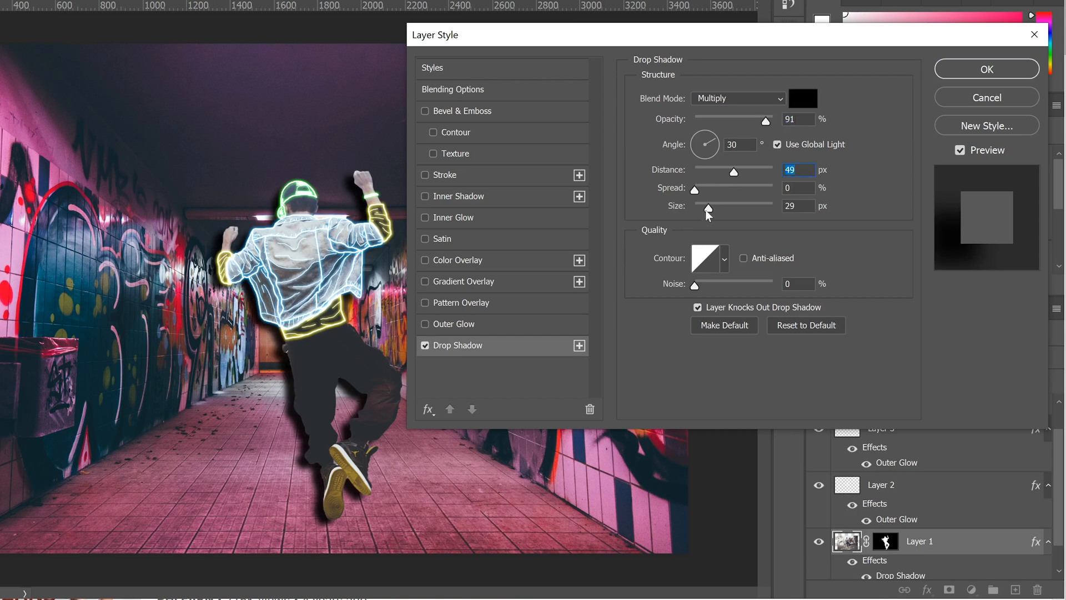
drag(709, 208, 700, 190)
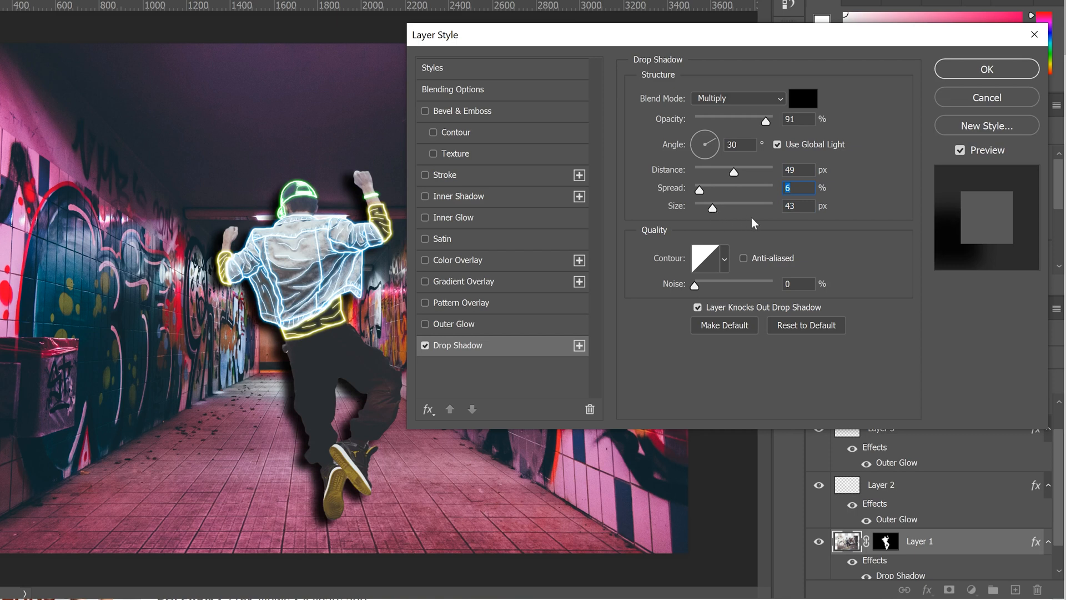
click(987, 70)
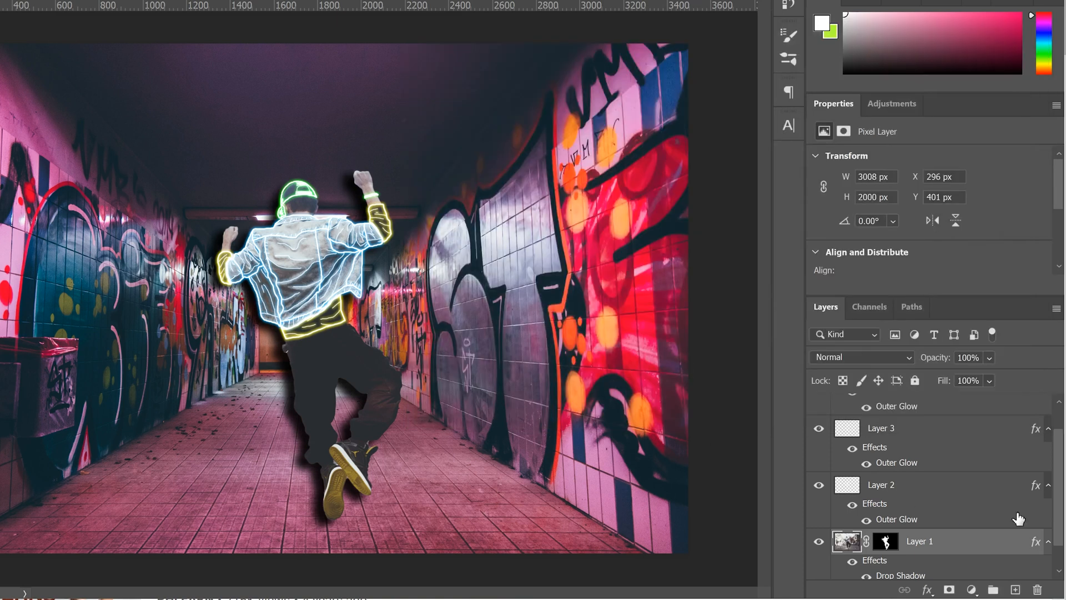
drag(1061, 475, 1061, 502)
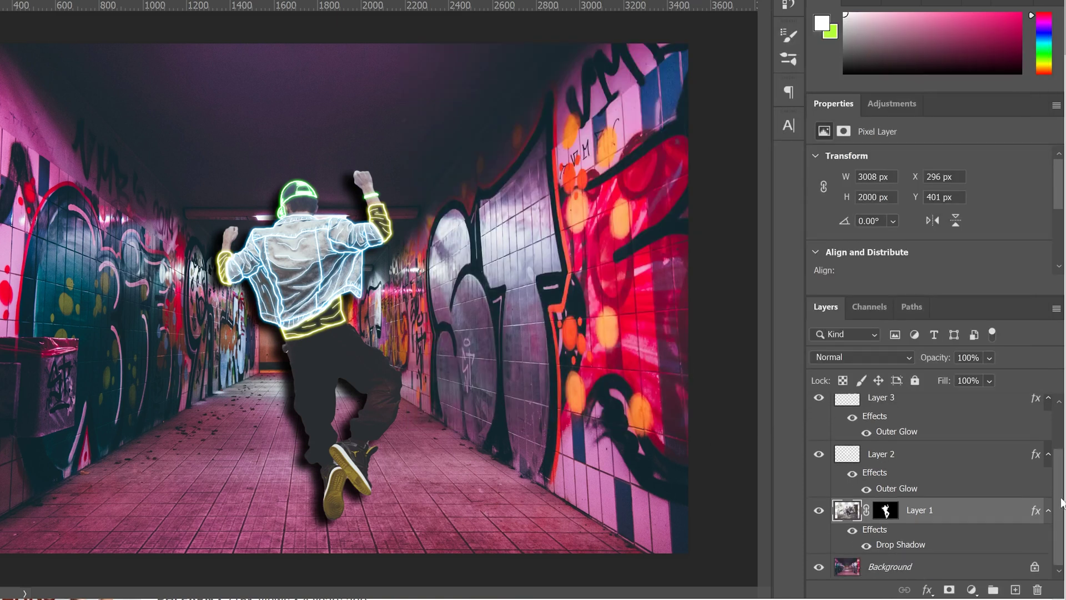
Step: Turn the man's Drop Shadow effect into its own separate layer
right_click(905, 550)
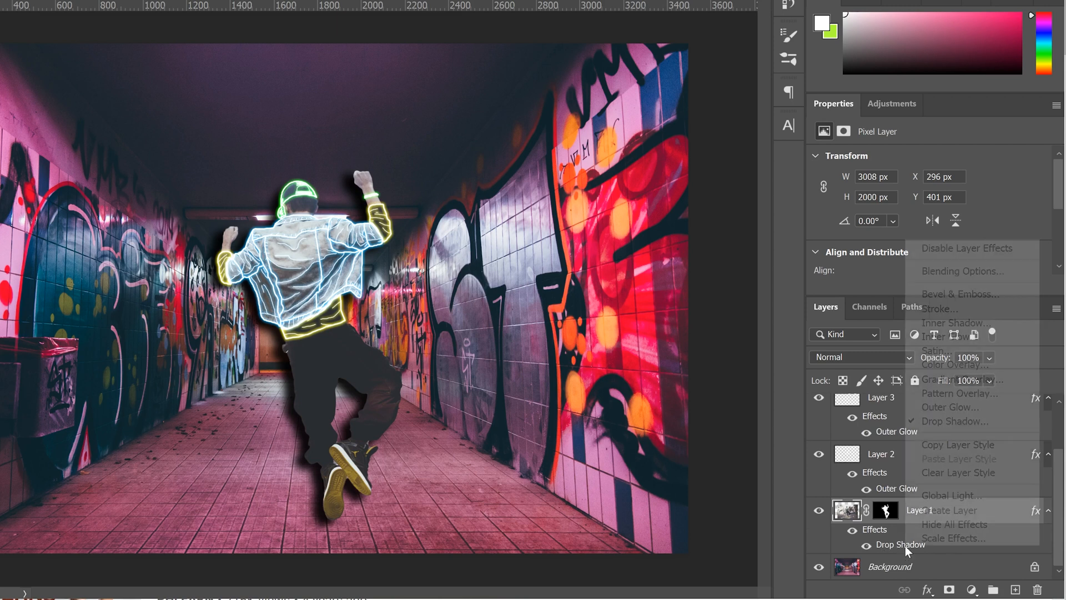
click(947, 512)
click(457, 204)
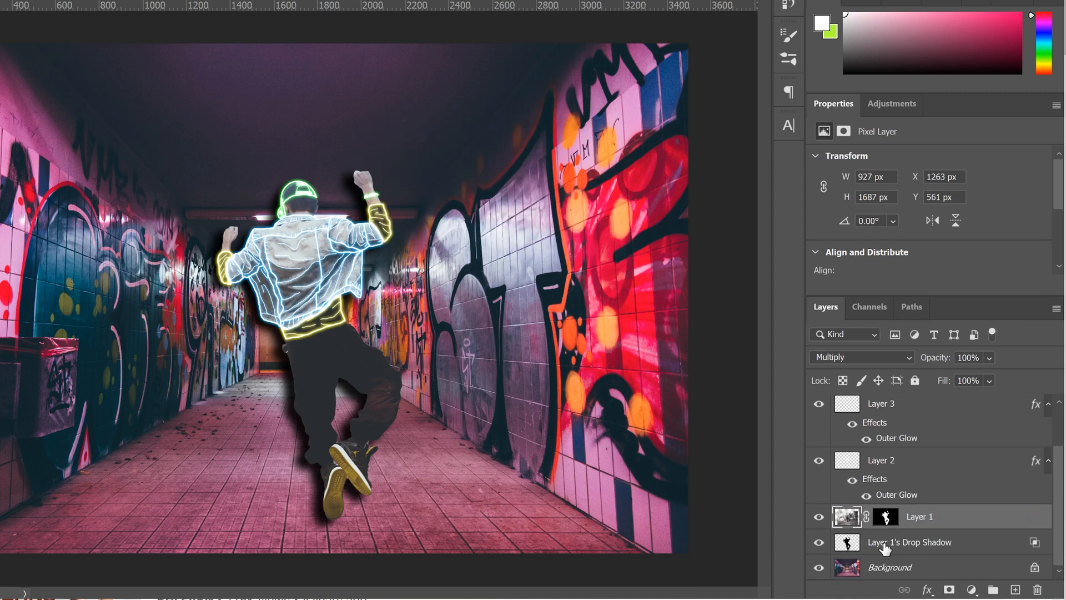
click(850, 544)
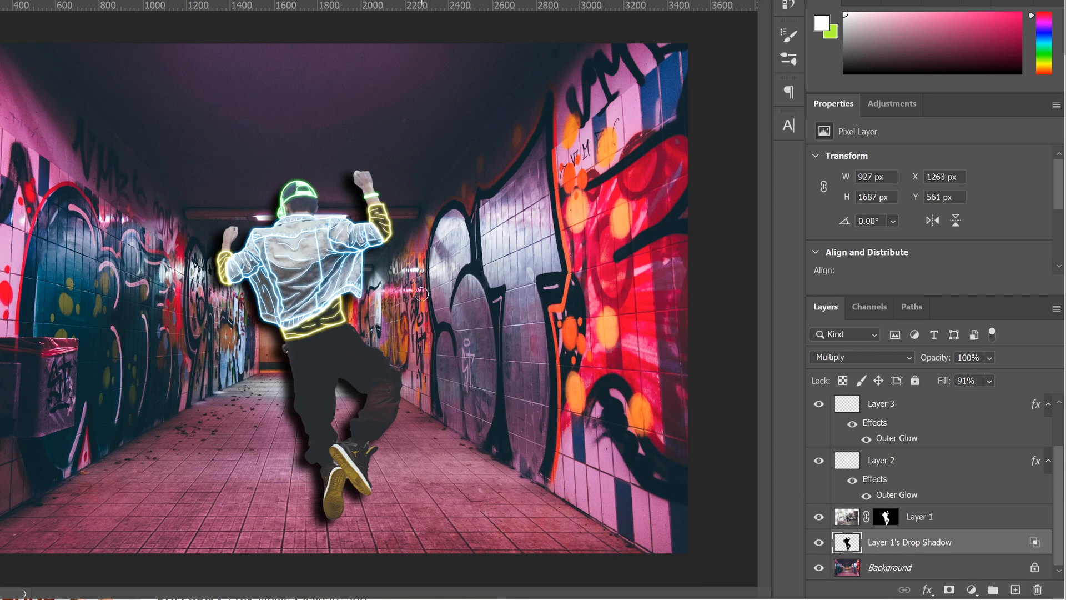
Step: Free-transform the shadow layer, squashing it flat onto the floor beneath his feet
key(ctrl+t)
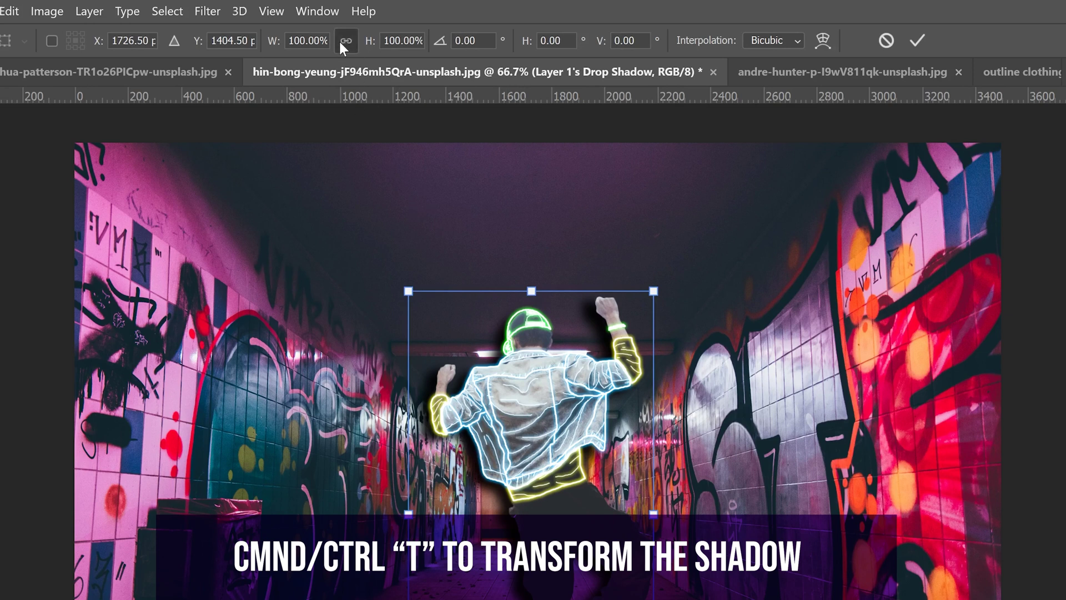
click(344, 43)
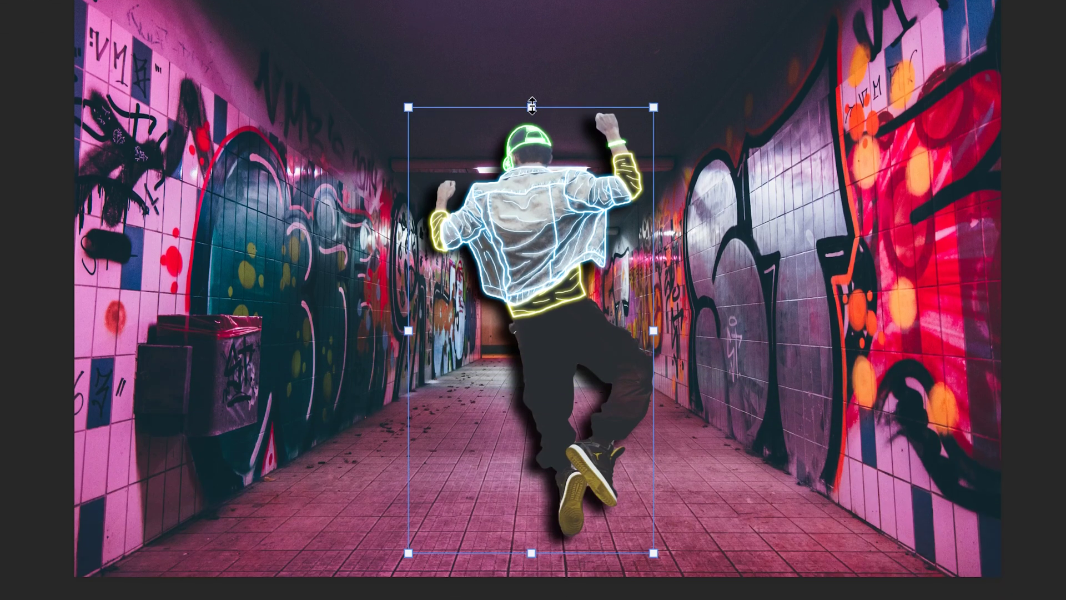
drag(531, 291, 531, 250)
drag(518, 198, 501, 490)
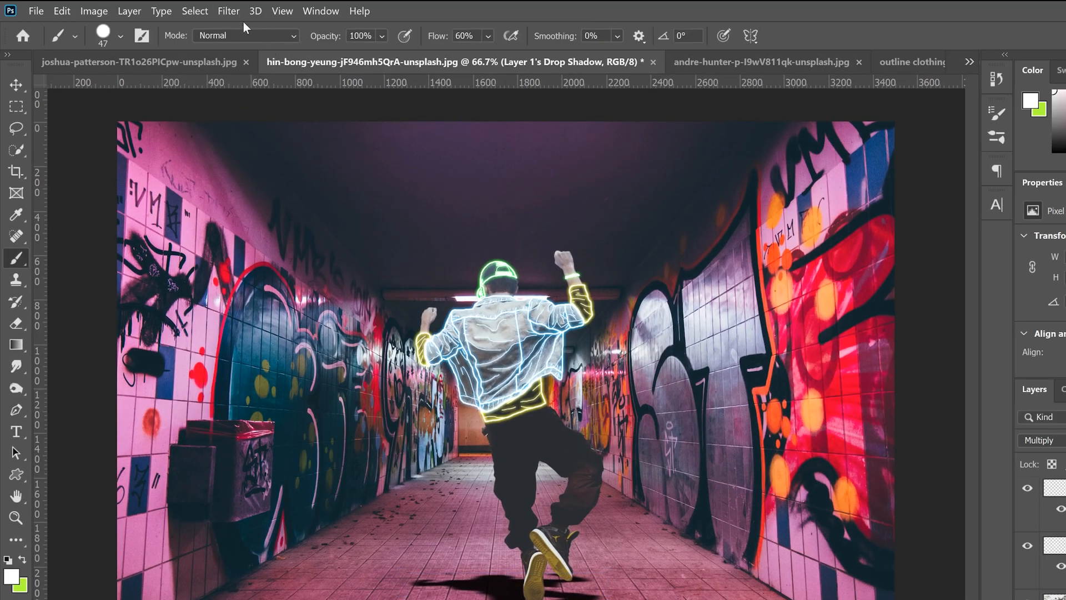
Step: Soften the floor shadow with a Gaussian Blur
click(228, 10)
mouse_move(238, 180)
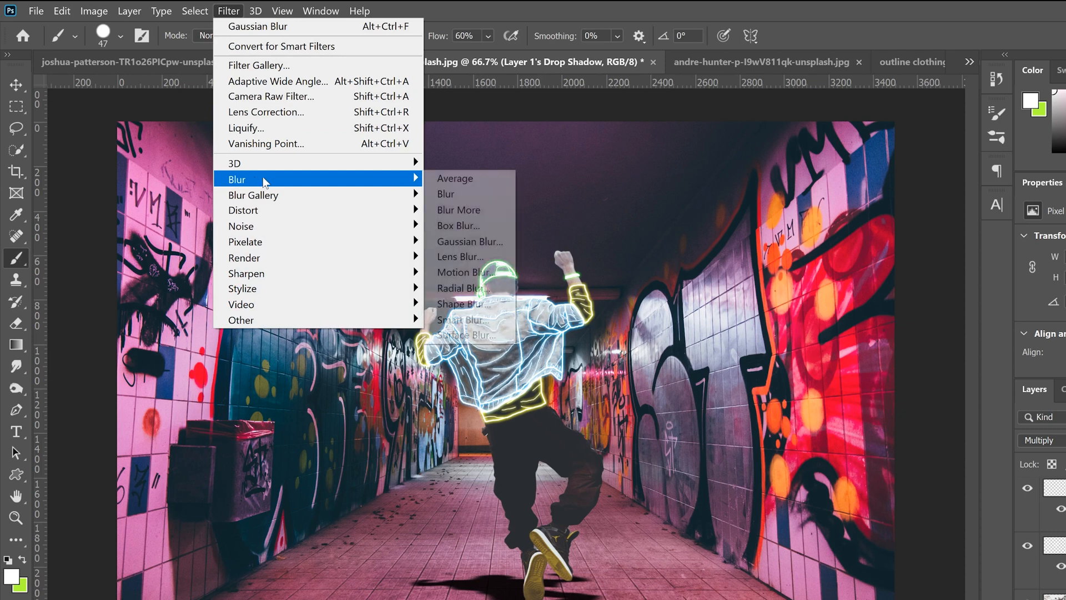
click(469, 242)
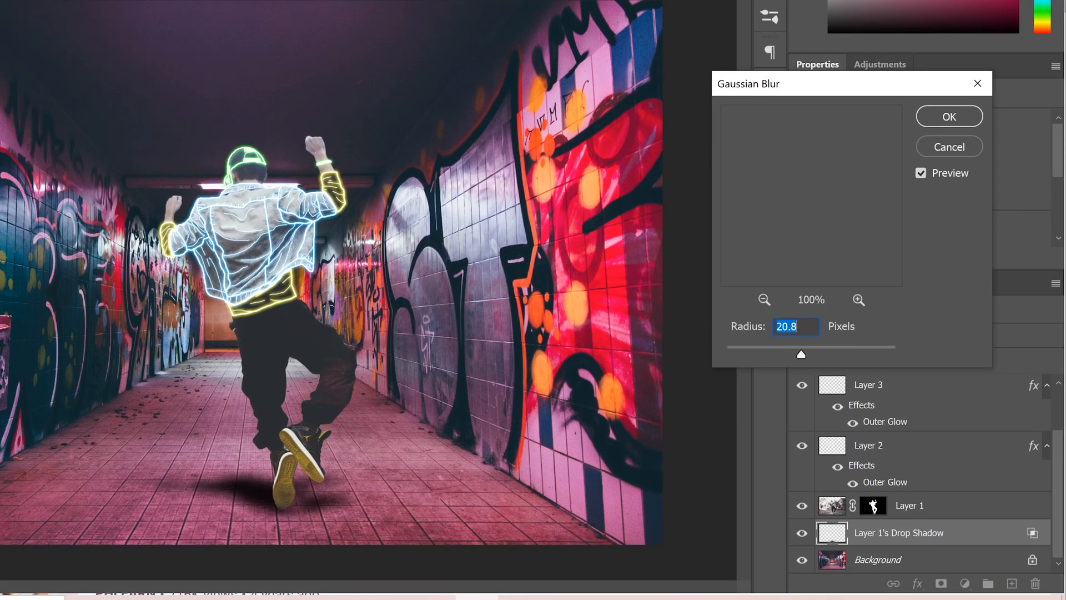
drag(801, 353, 799, 353)
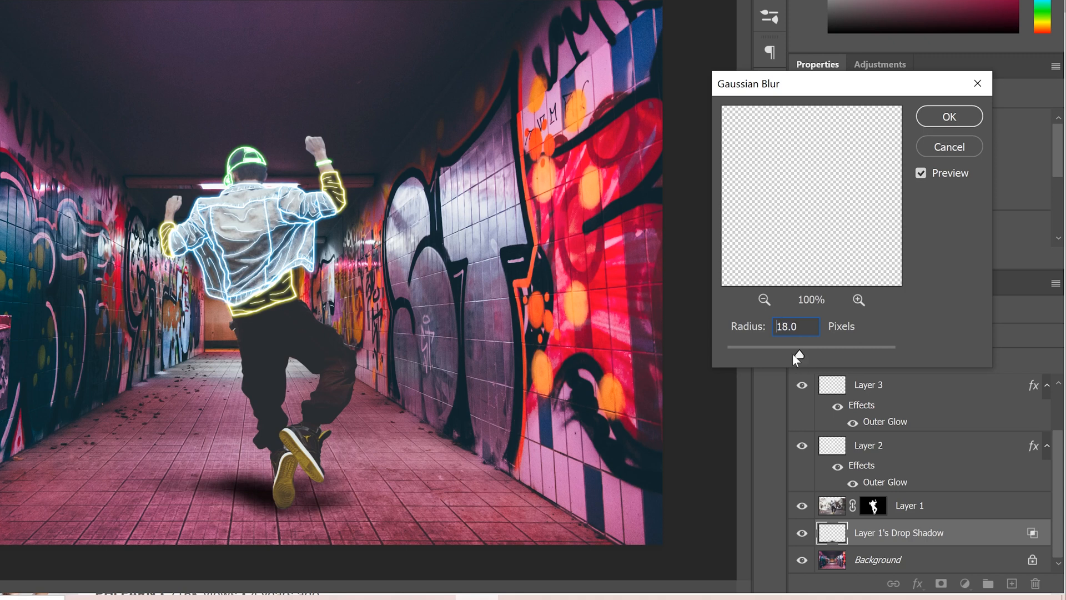
mouse_move(797, 353)
mouse_down()
mouse_move(788, 355)
mouse_move(802, 356)
mouse_up()
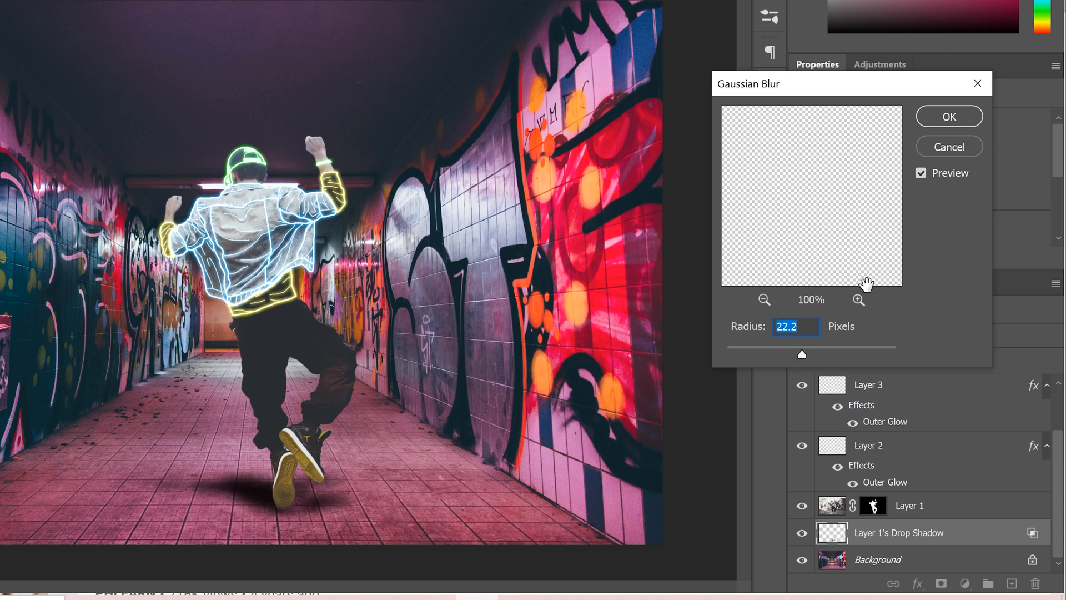
click(948, 117)
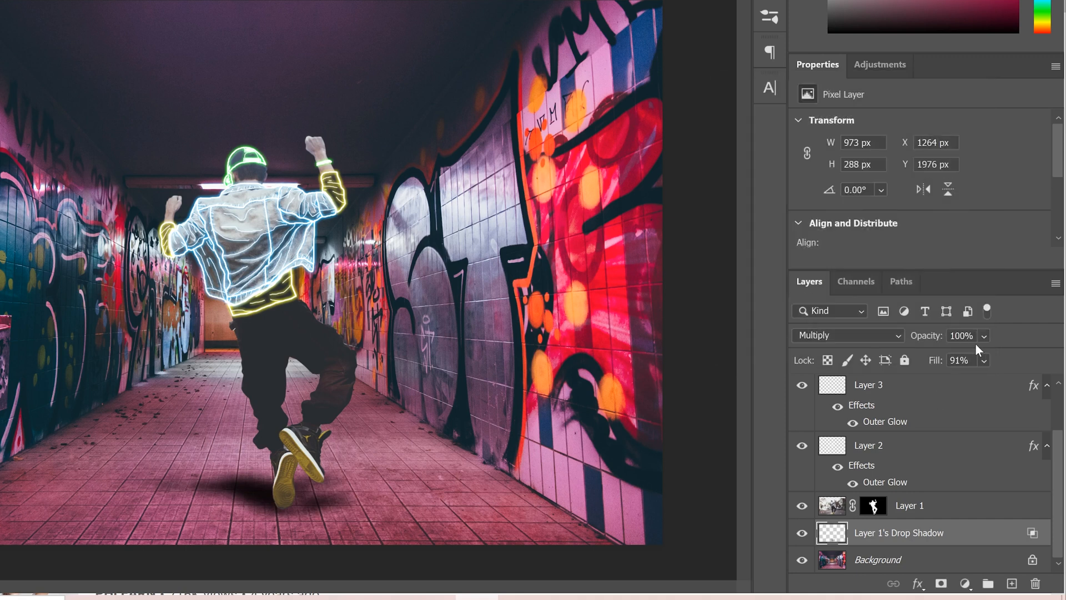
Step: Lower the shadow layer's opacity to about 79%
click(983, 360)
drag(1038, 356, 1024, 360)
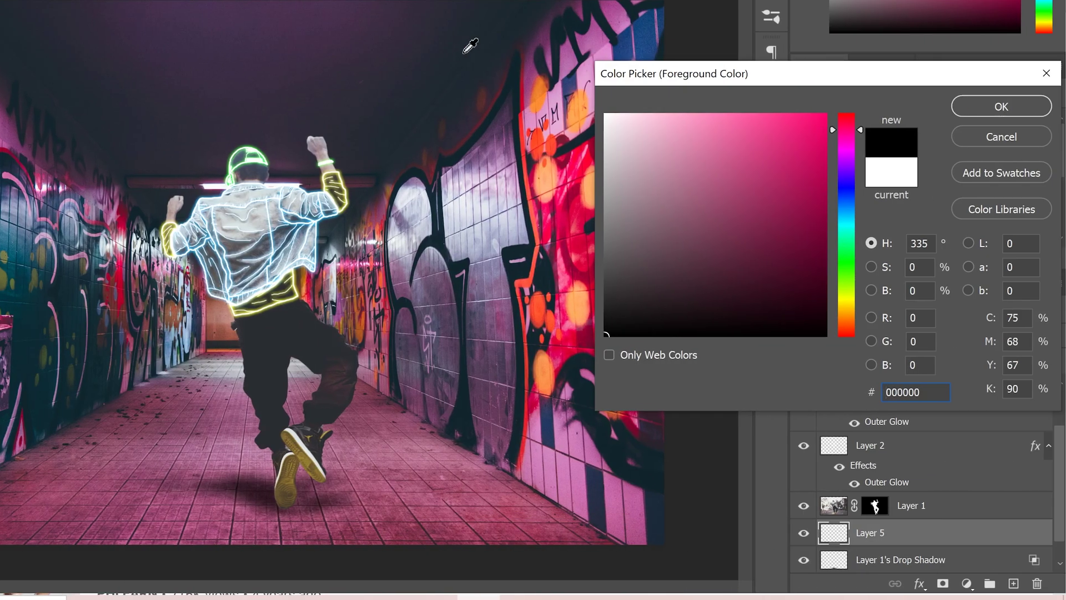
Step: Paint a dark 133 px blob under the raised shoe and commit its squashed transform
drag(480, 53, 584, 339)
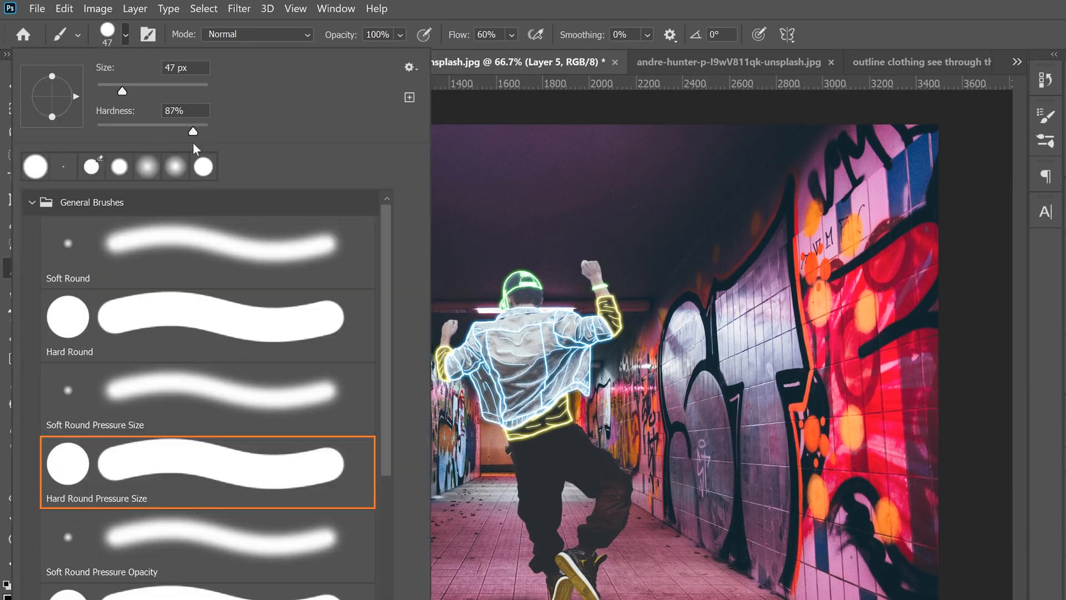
drag(121, 90, 158, 90)
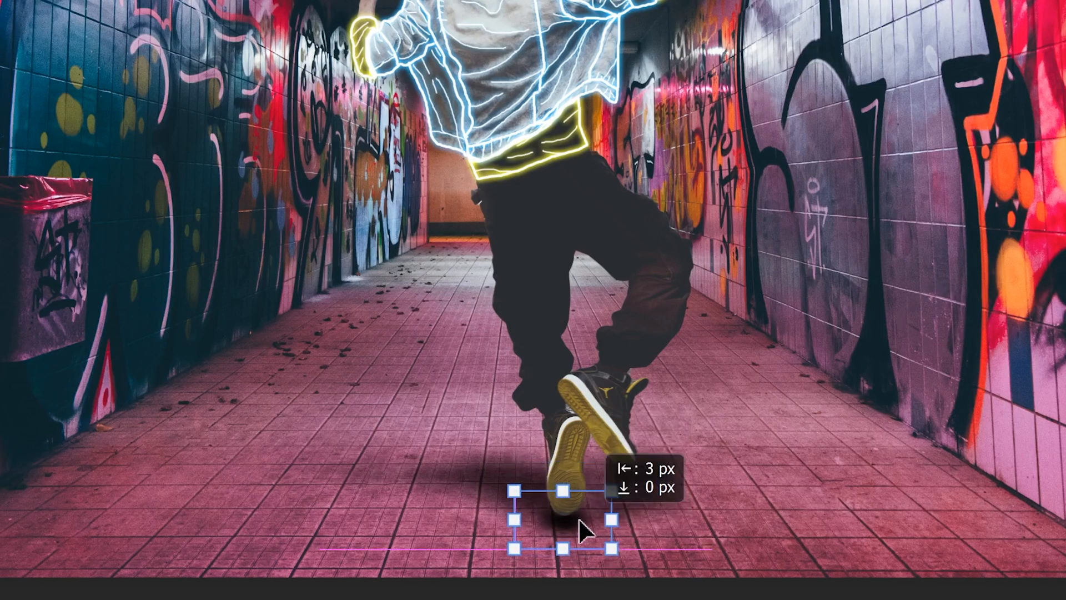
key(Return)
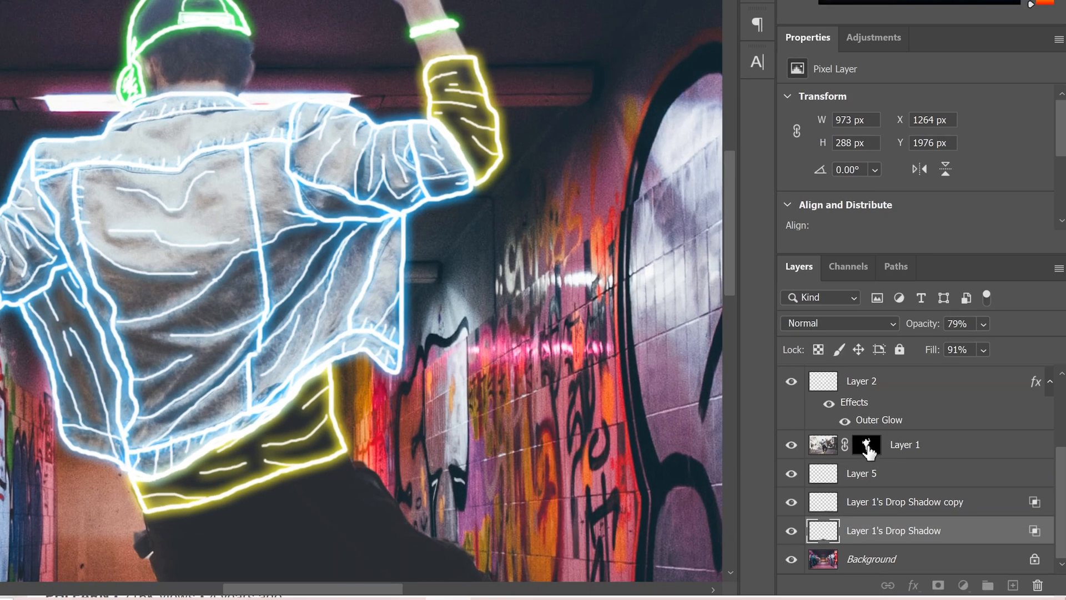
Step: Target the man's layer mask with a black 111 px brush
click(823, 444)
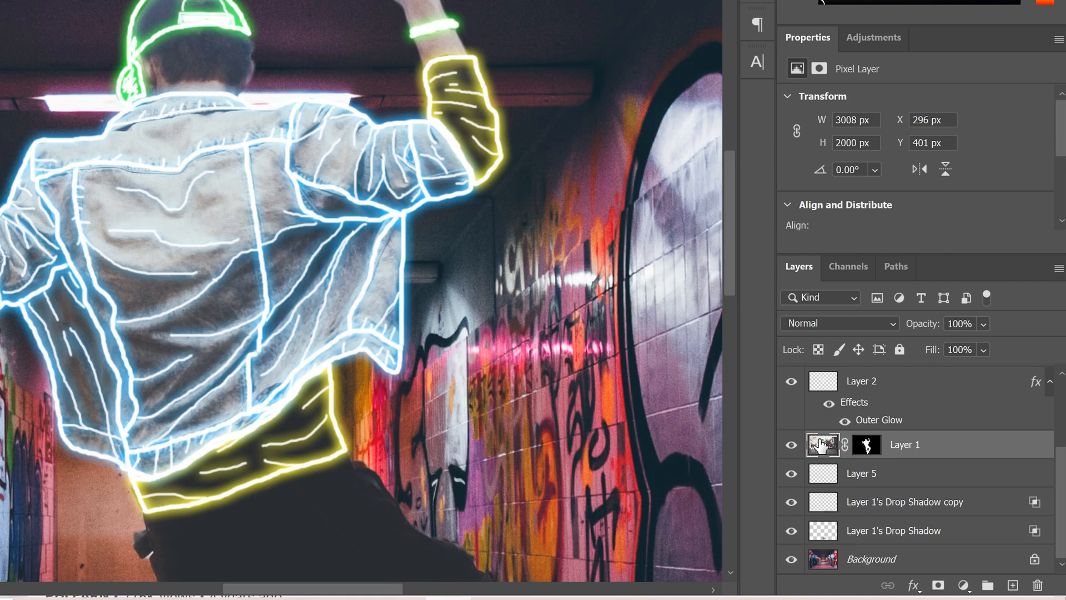
click(867, 444)
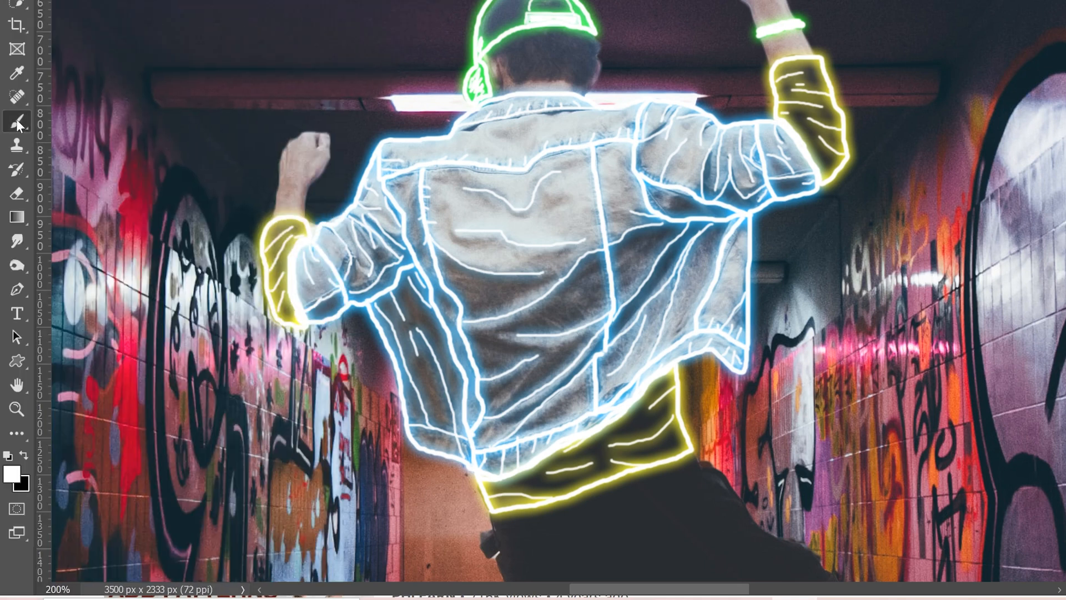
click(24, 456)
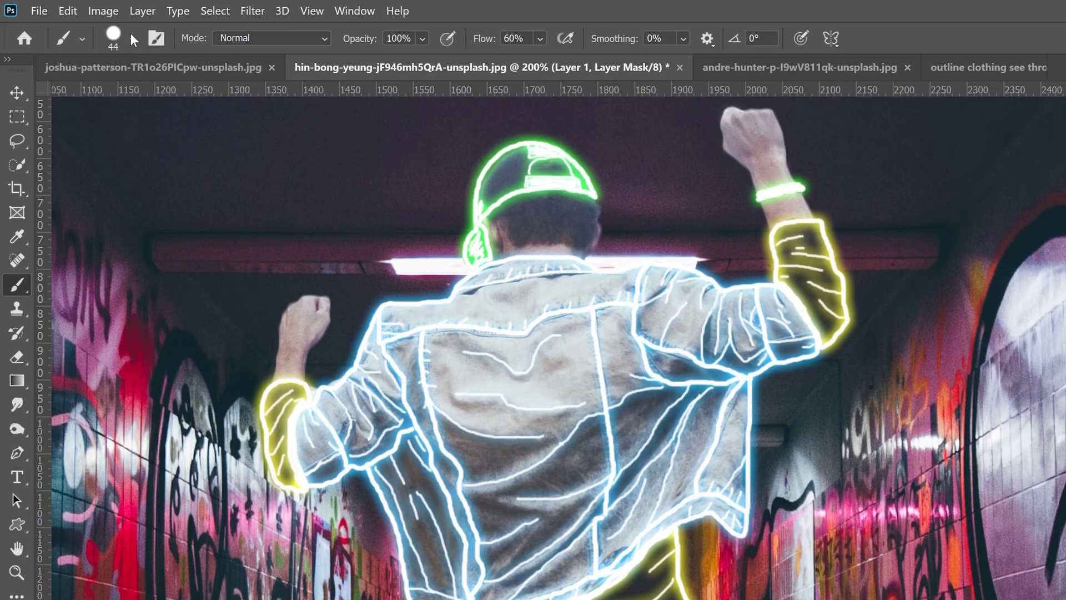
click(130, 34)
drag(129, 93, 164, 92)
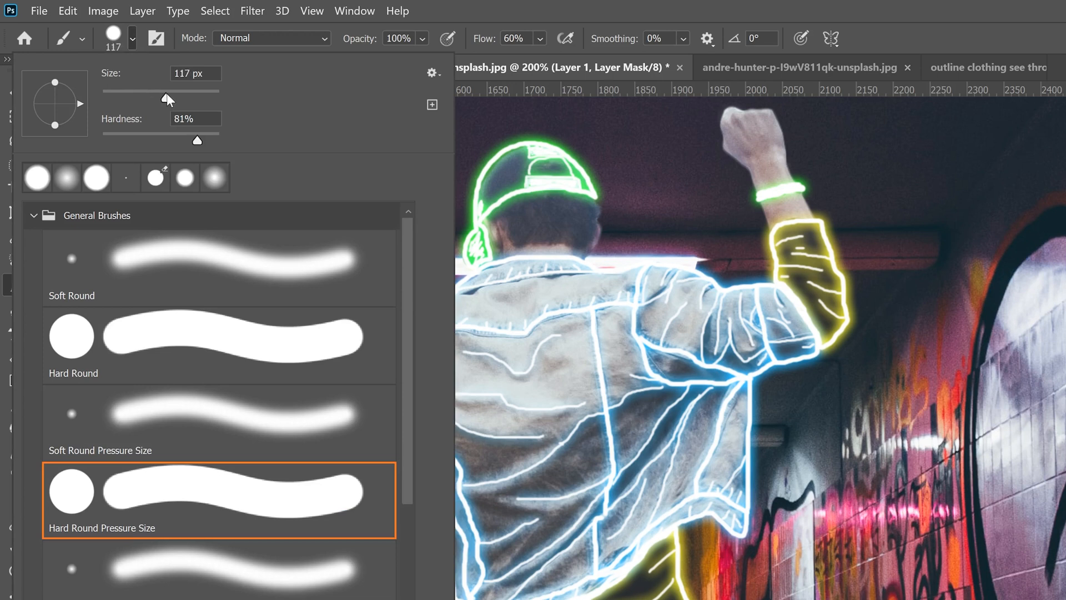
click(195, 136)
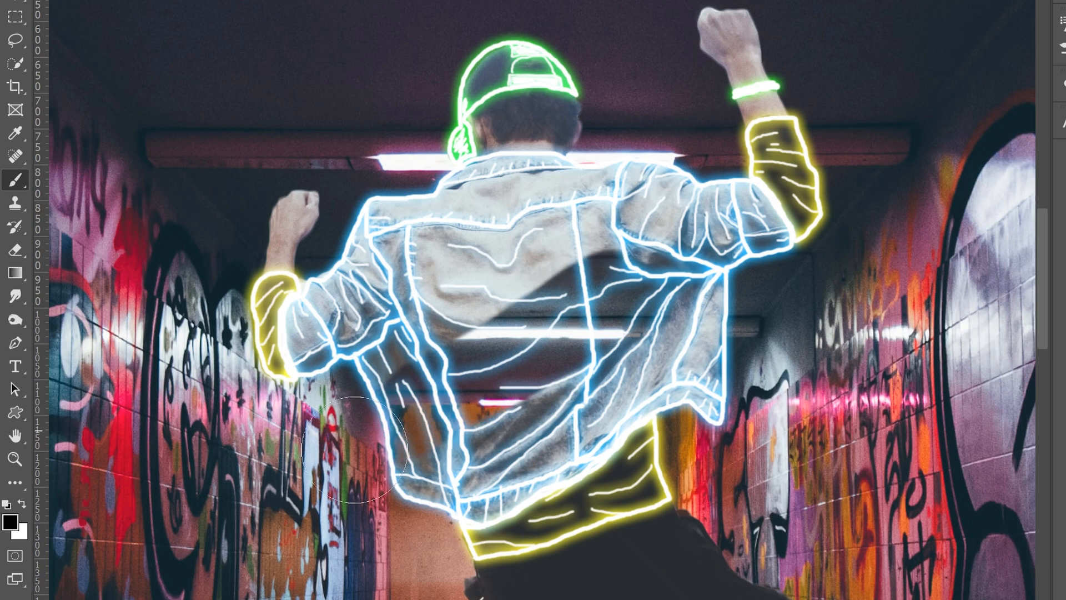
Step: Mask away parts of the shirt so the tunnel shows through inside the jacket outline
mouse_move(599, 293)
mouse_down()
mouse_move(499, 366)
mouse_move(682, 332)
mouse_move(708, 416)
mouse_move(530, 457)
mouse_move(463, 425)
mouse_up()
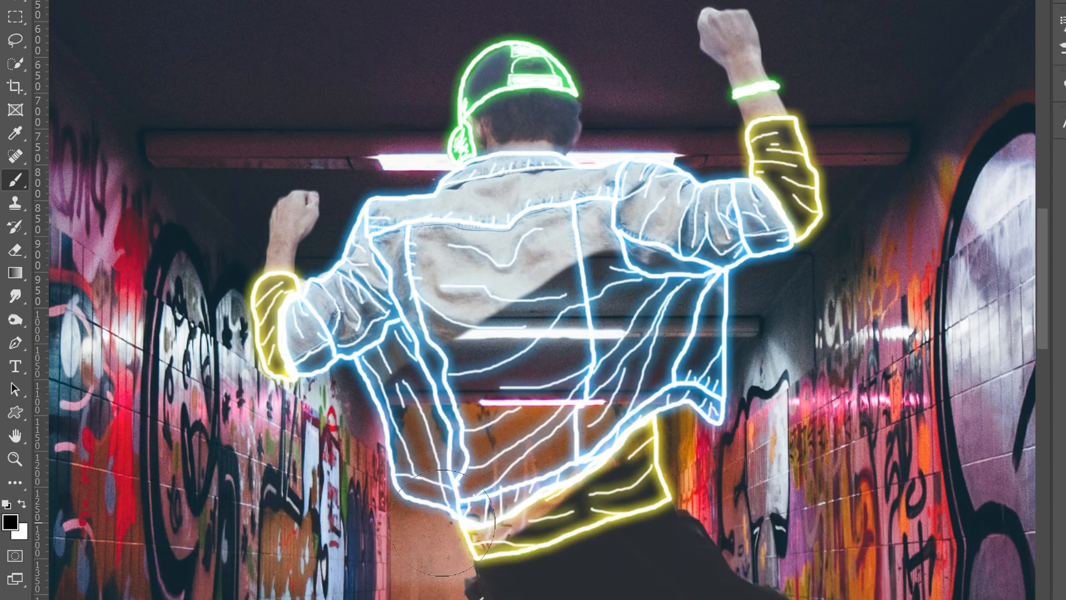
drag(477, 517, 598, 485)
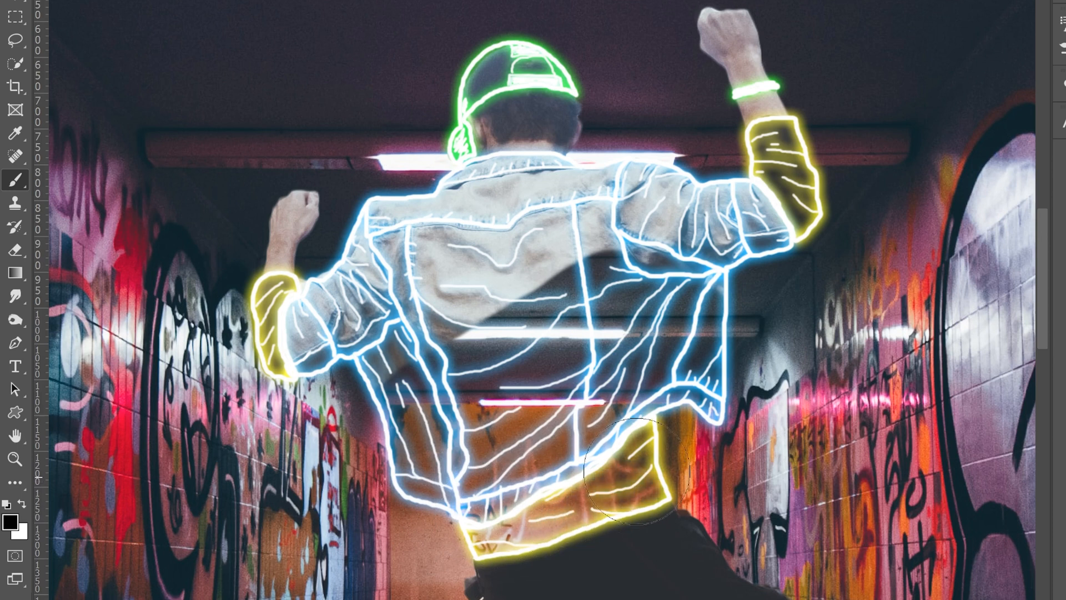
scroll(596, 557, down, 3)
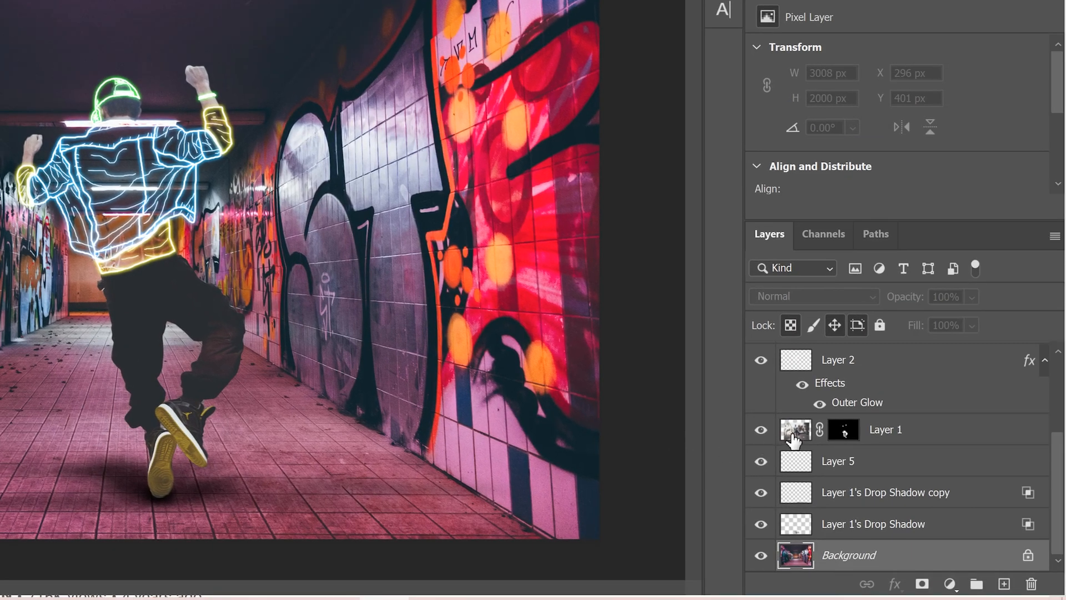
click(795, 430)
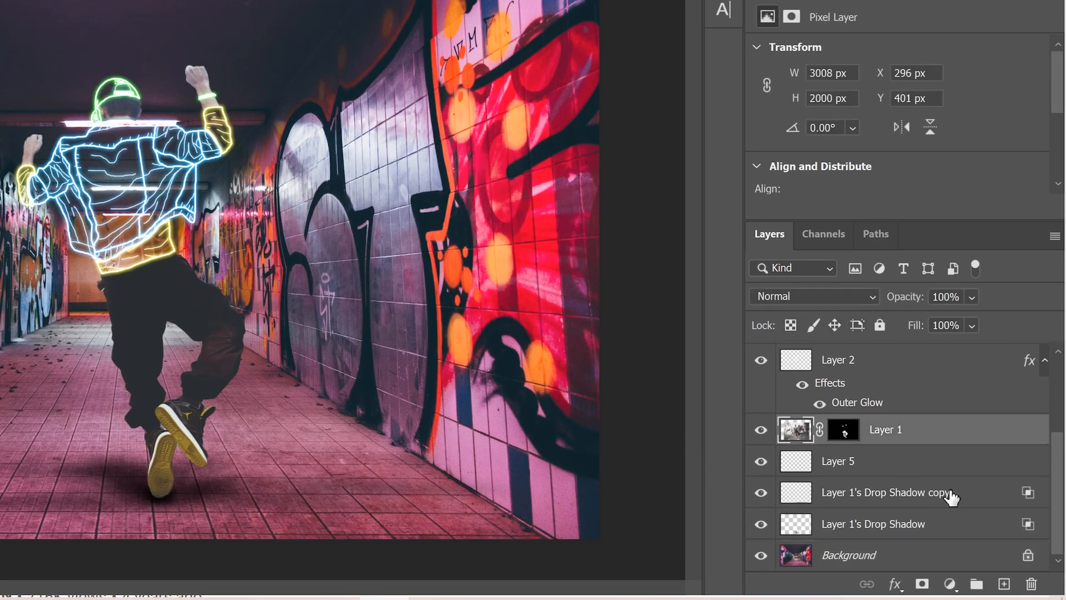
Step: Add a Color Balance adjustment layer clipped to the man's cut-out layer
click(952, 584)
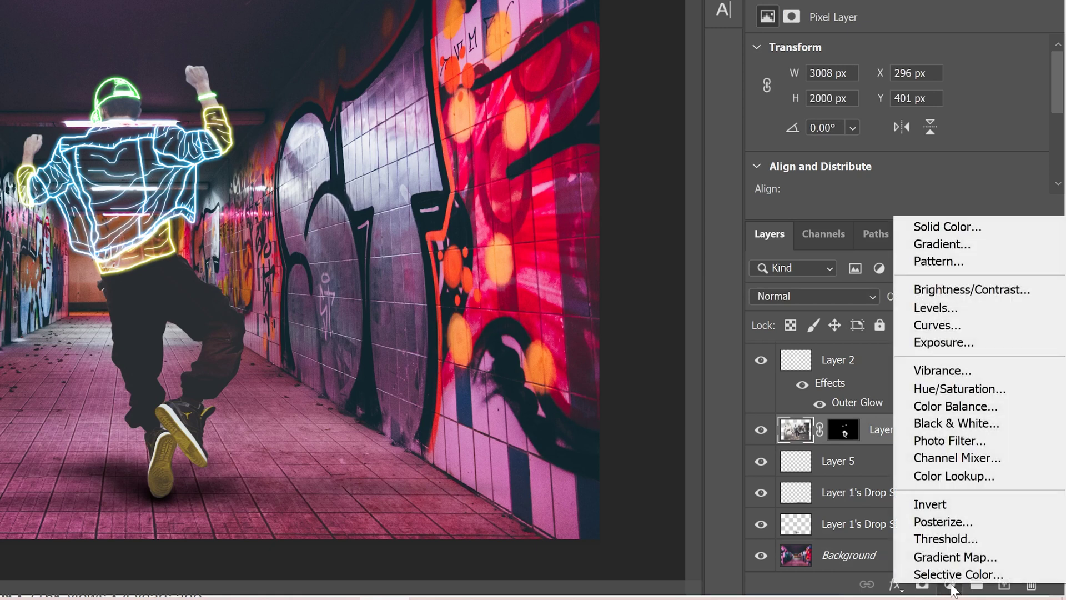
click(972, 408)
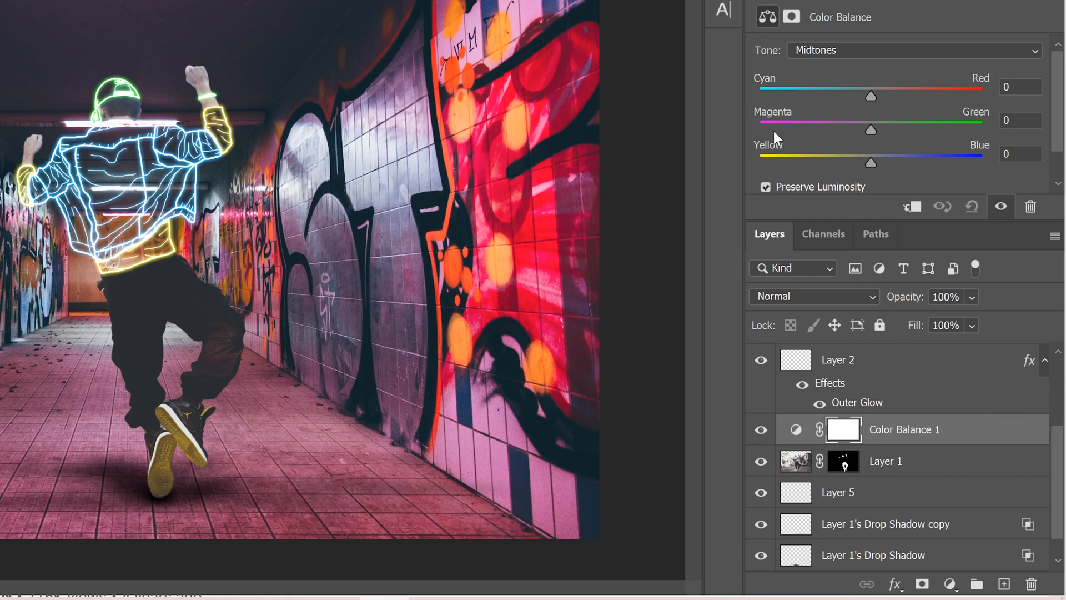
mouse_move(869, 129)
mouse_down()
mouse_move(807, 127)
mouse_move(986, 130)
mouse_move(760, 129)
mouse_move(872, 129)
mouse_up()
click(912, 207)
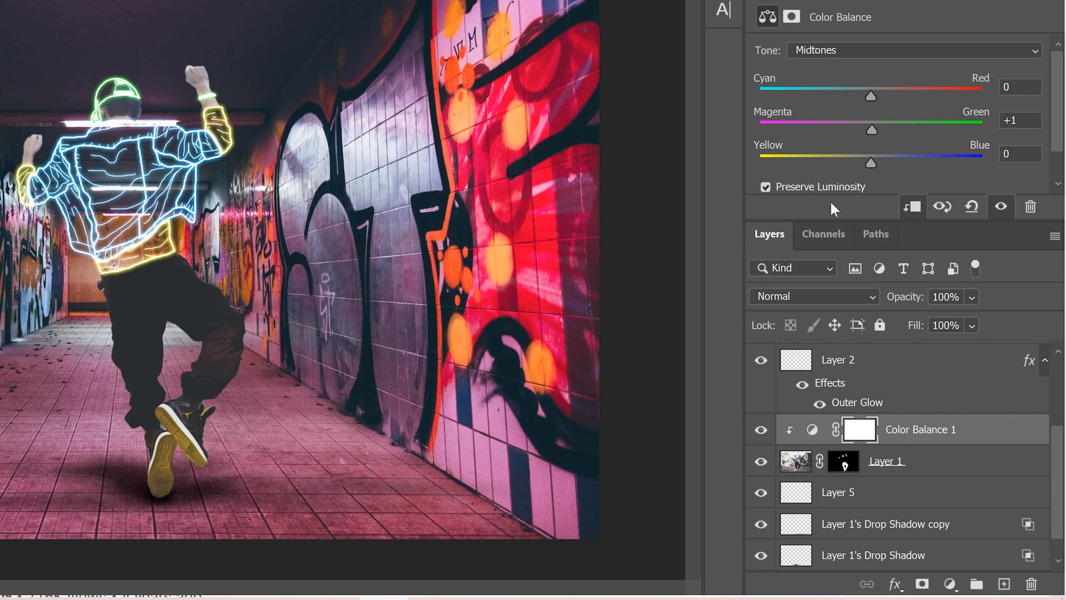
Step: Set the man's midtones to Cyan/Red +3, Magenta/Green −25, Yellow/Blue +8
drag(772, 130, 721, 131)
drag(896, 124, 869, 125)
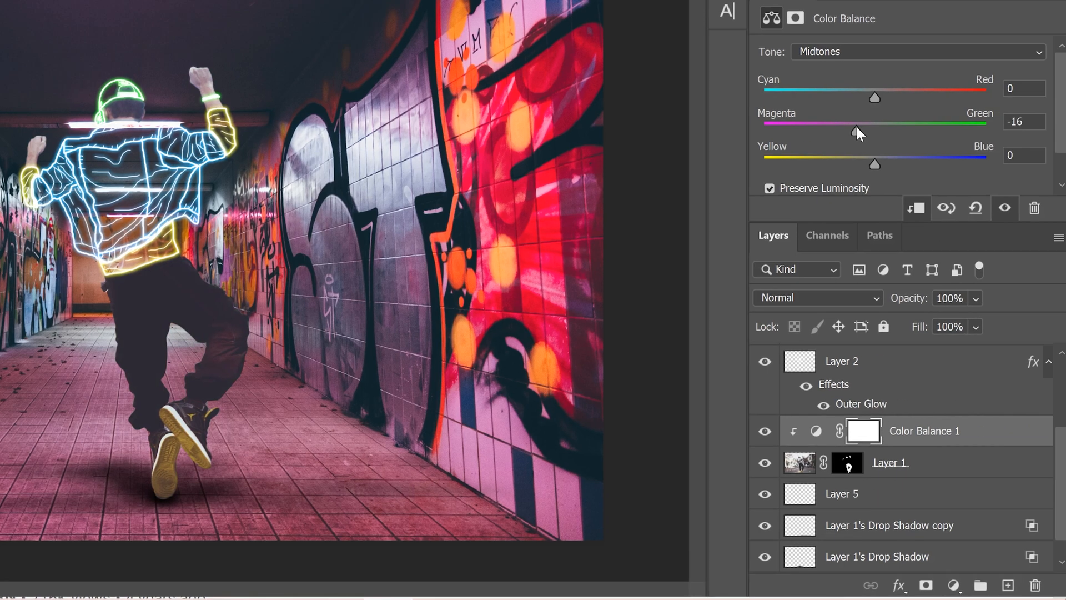
drag(869, 124, 855, 128)
drag(875, 97, 878, 98)
drag(874, 163, 883, 164)
drag(853, 131, 848, 131)
Step: Add a Levels adjustment layer, test it, and clip it to the man only
click(956, 587)
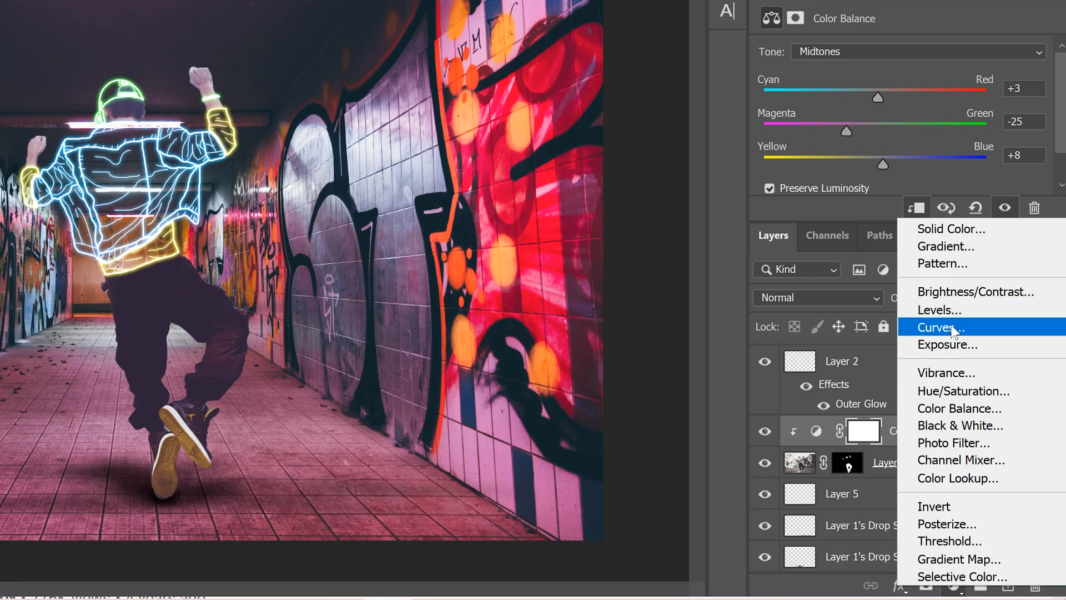
click(973, 315)
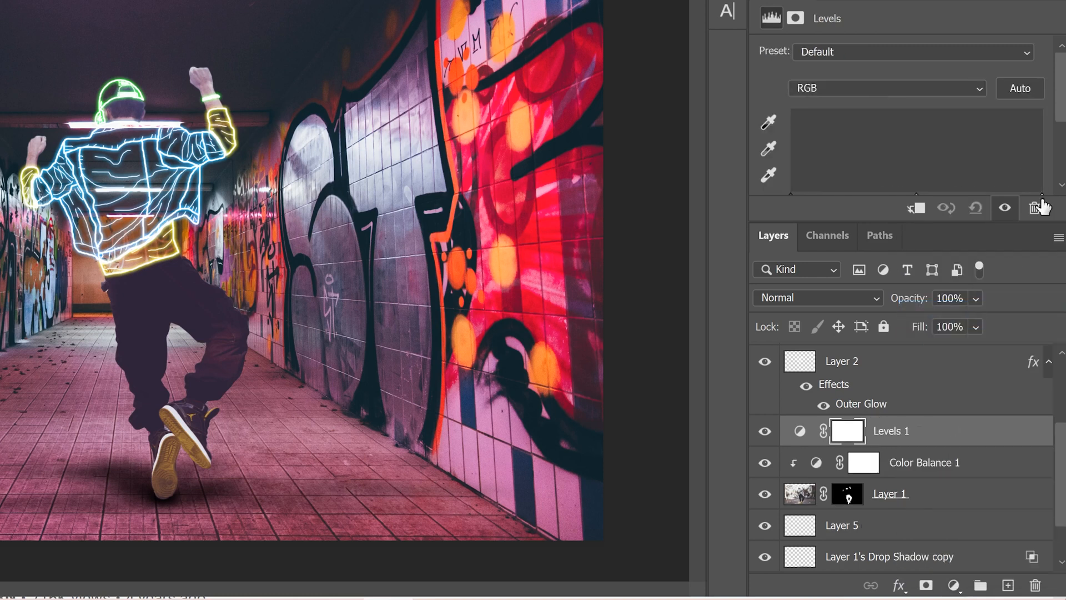
drag(1059, 100, 1059, 117)
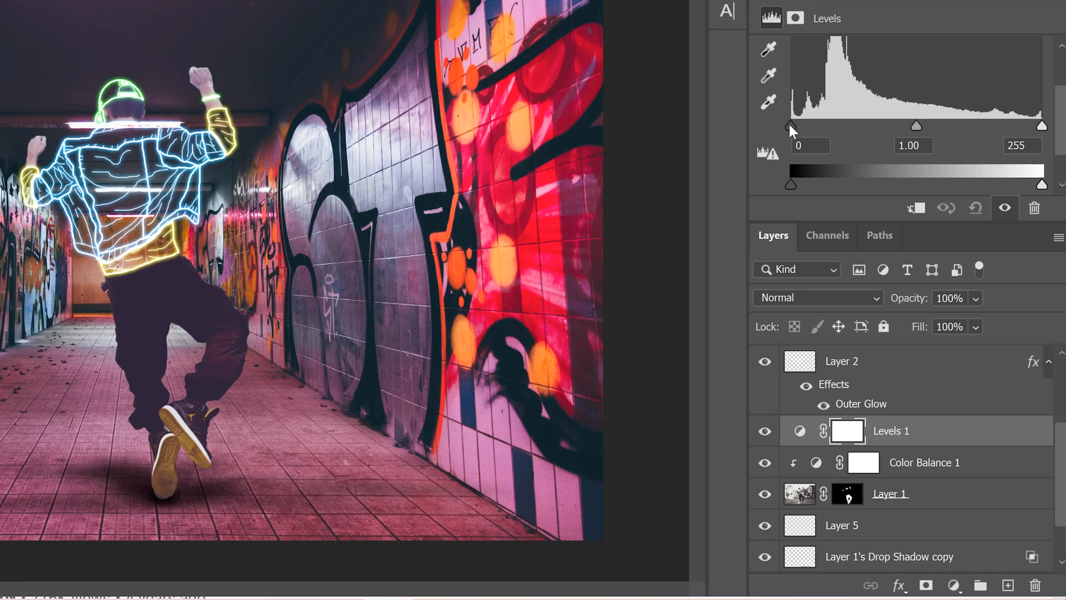
drag(791, 125, 820, 125)
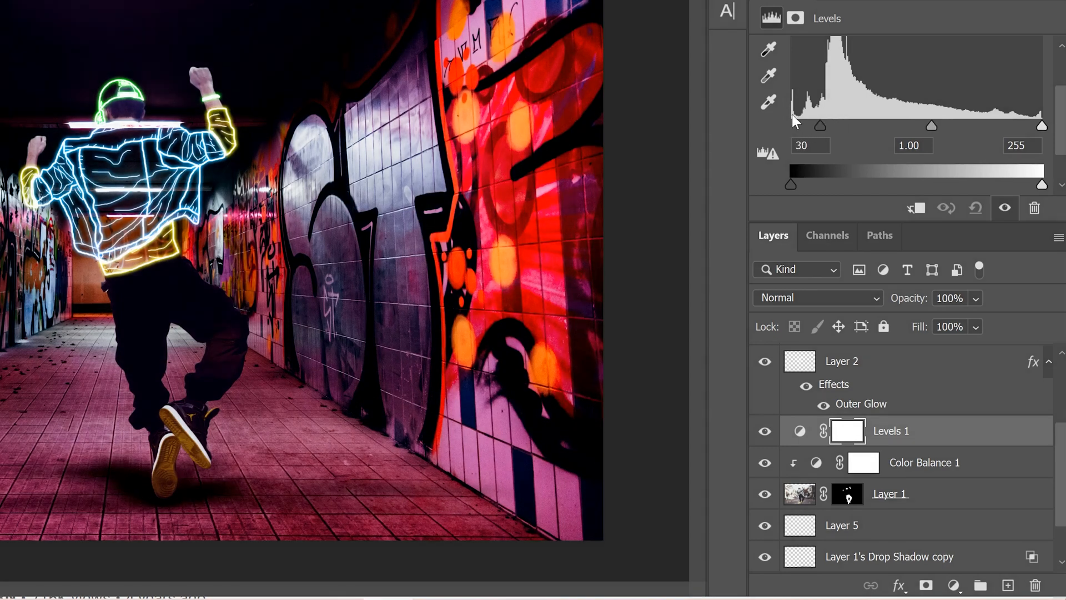
key(ctrl+z)
mouse_move(1041, 126)
mouse_down()
mouse_move(1029, 127)
mouse_move(1056, 125)
mouse_up()
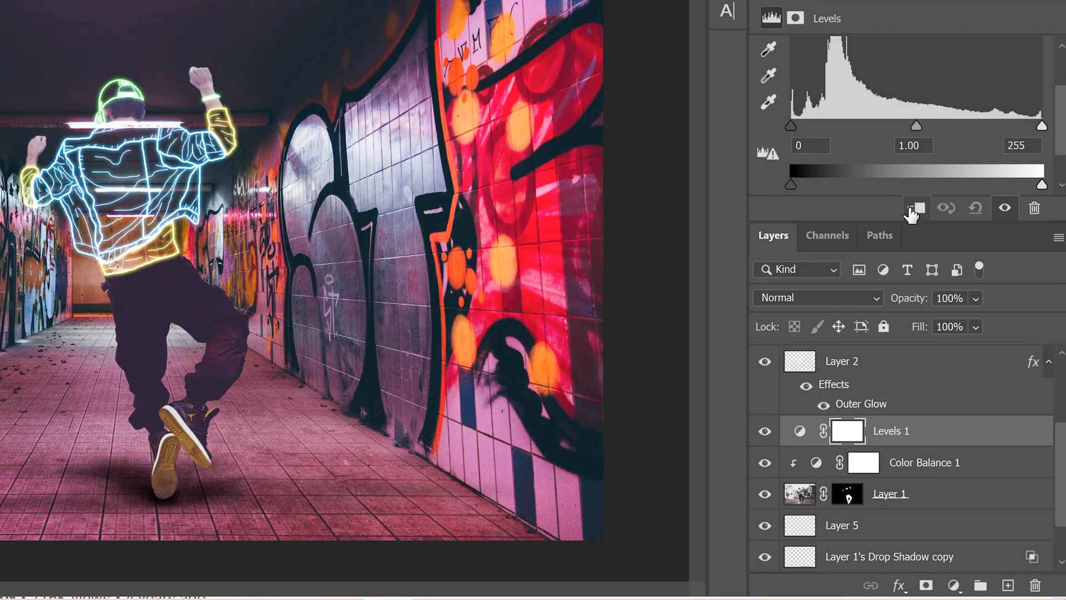
click(917, 209)
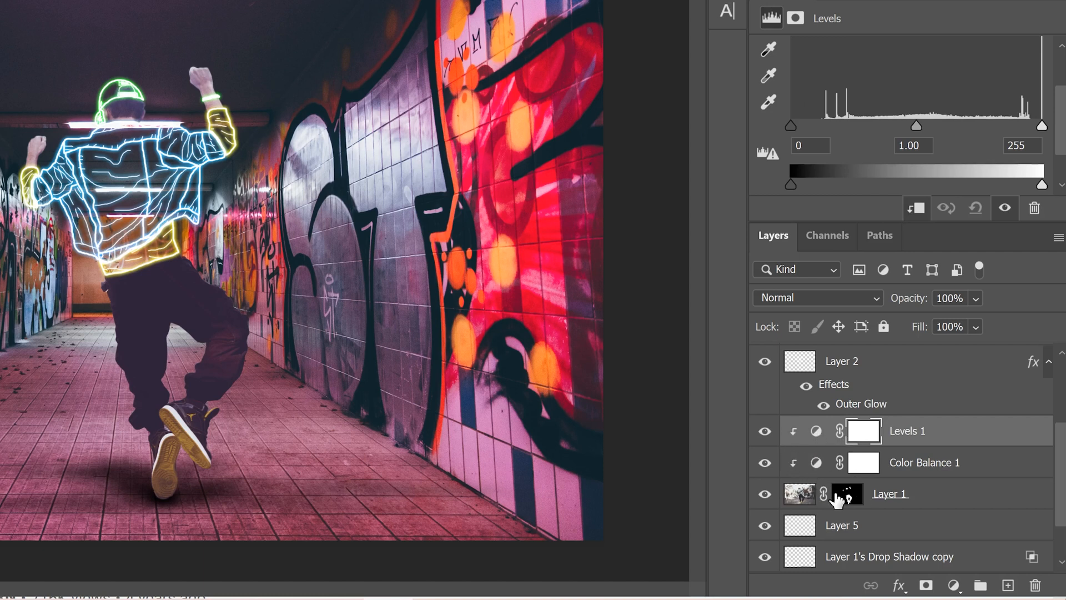
Step: Deepen the man's shadows with input black 17 and pull the output highlights down
drag(790, 125, 813, 125)
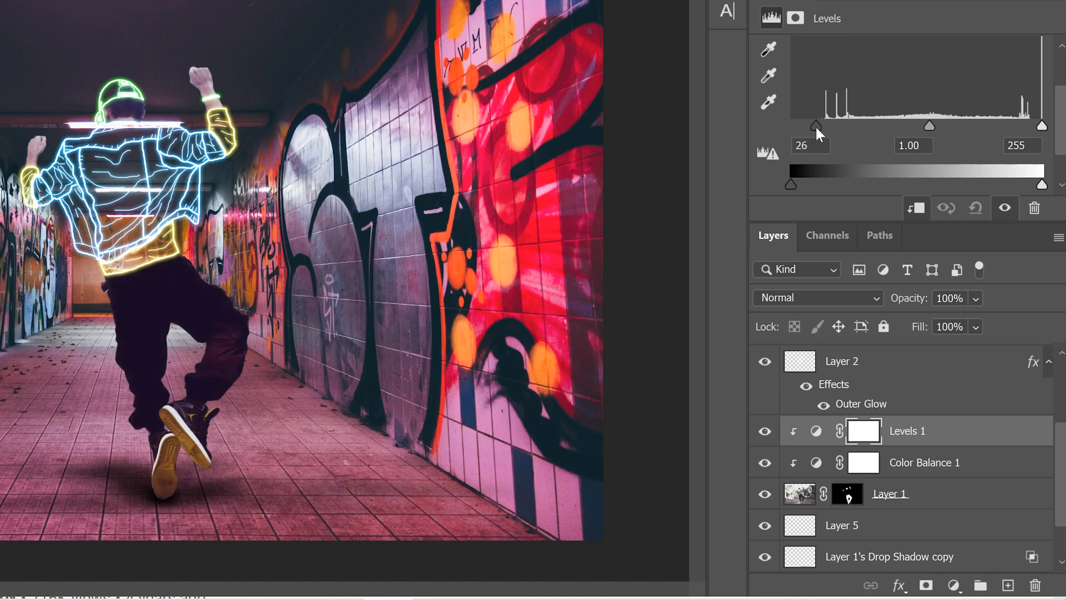
drag(813, 125, 807, 125)
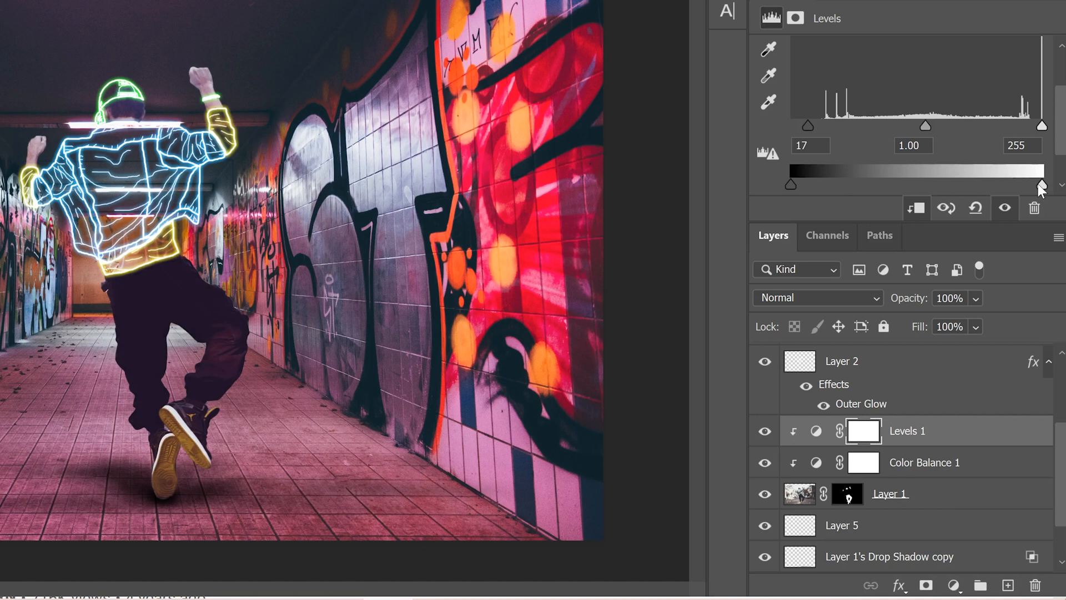
drag(1035, 185, 974, 185)
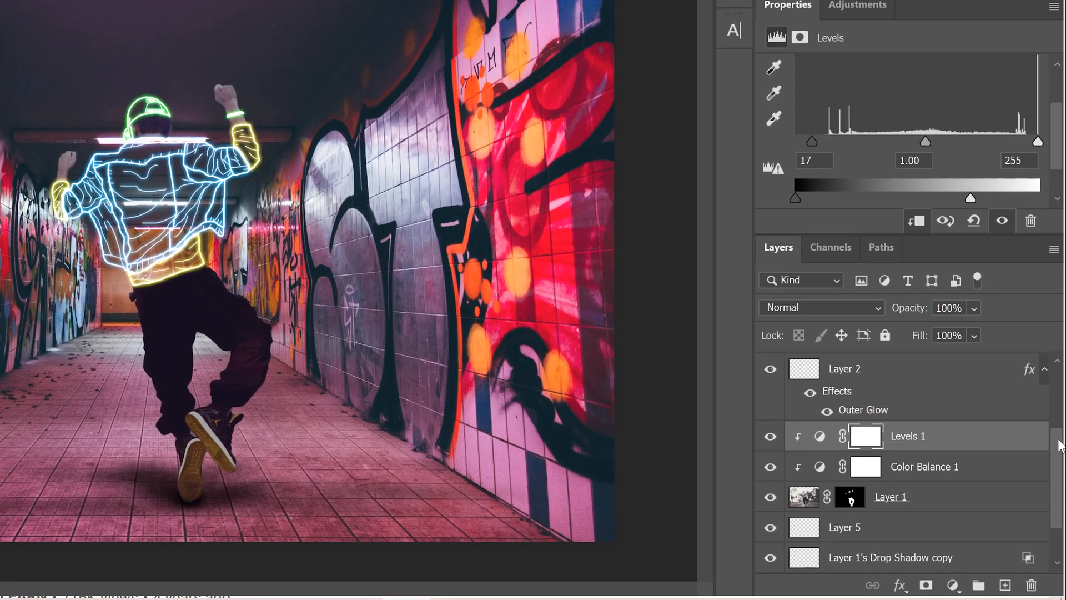
scroll(1059, 446, down, 3)
Step: Add a layer mask to the tunnel background and ready a radial gradient for it
click(802, 561)
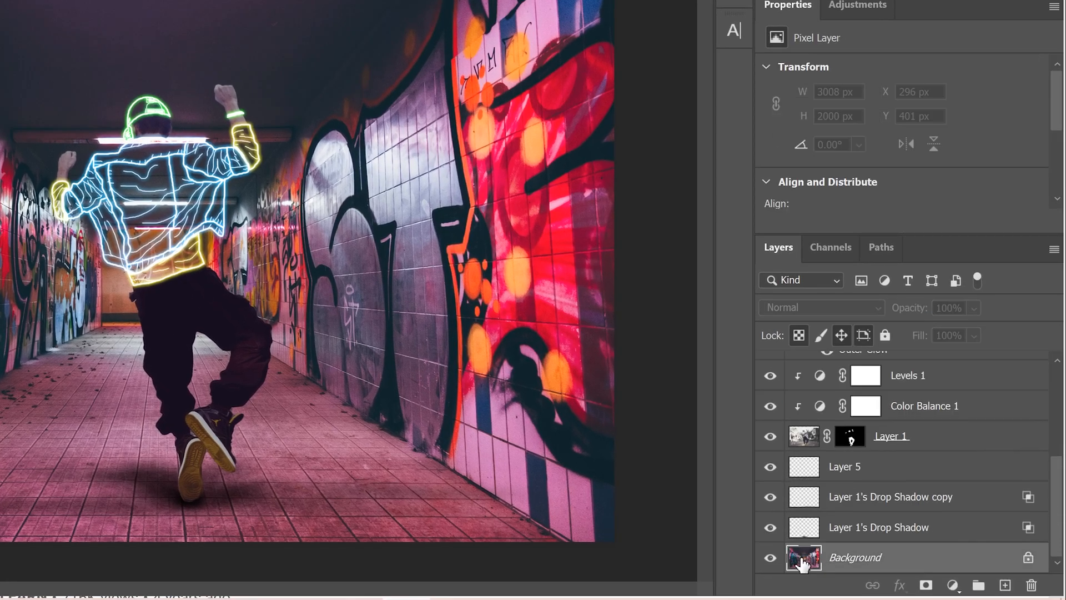
click(927, 586)
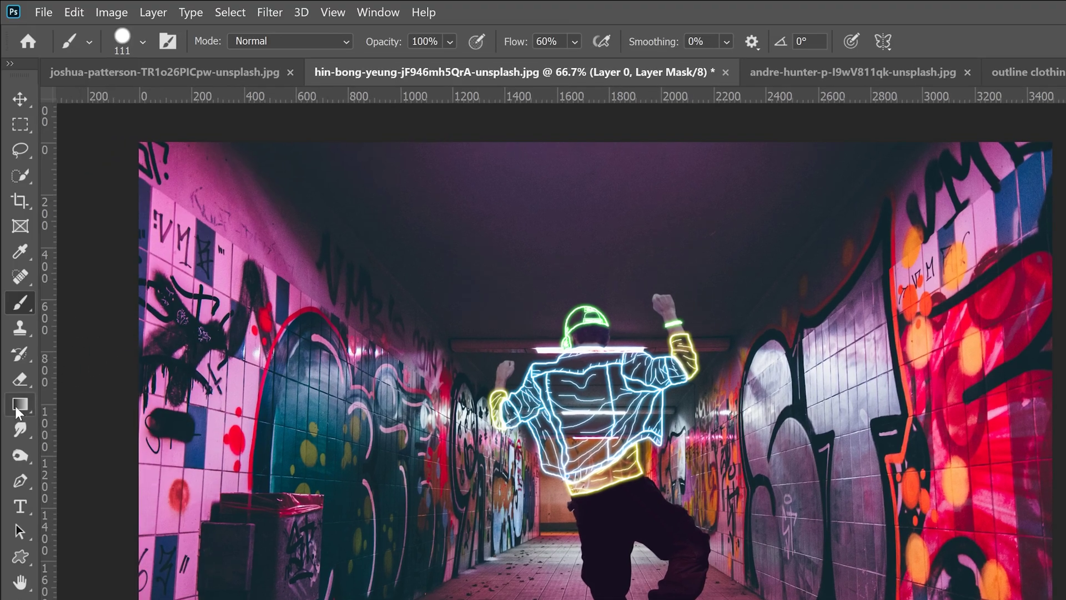
click(18, 407)
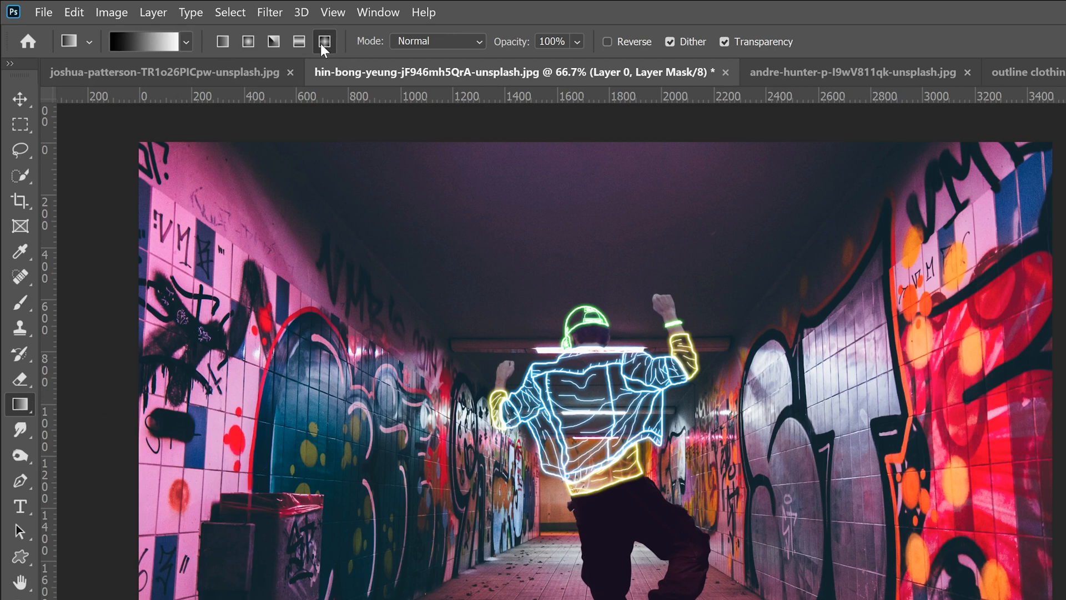
click(223, 41)
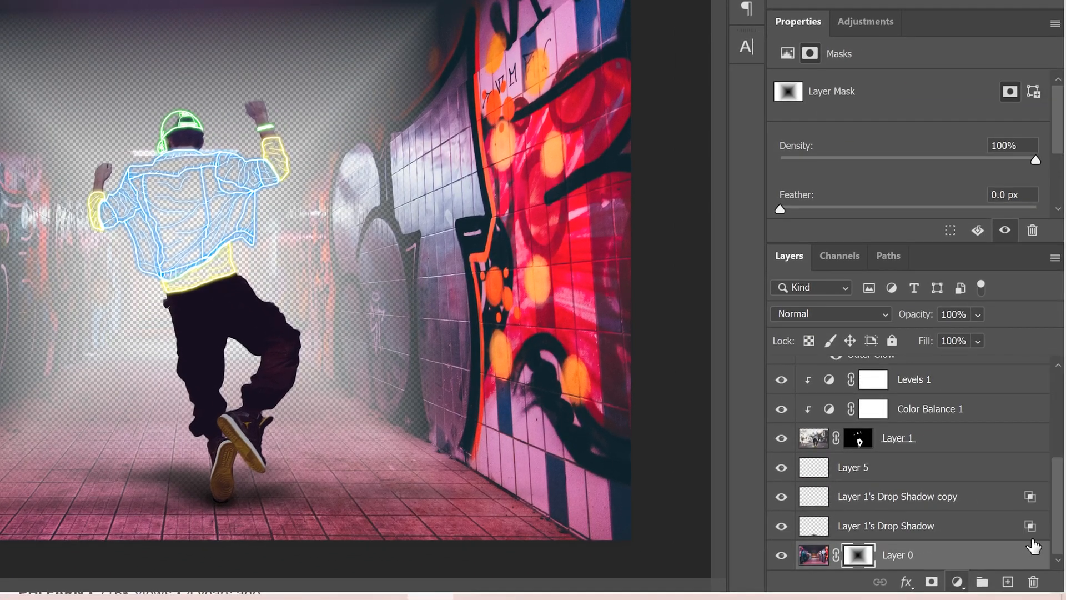
Step: Target the tunnel layer's pixels and start the Lens Blur filter on them
click(814, 556)
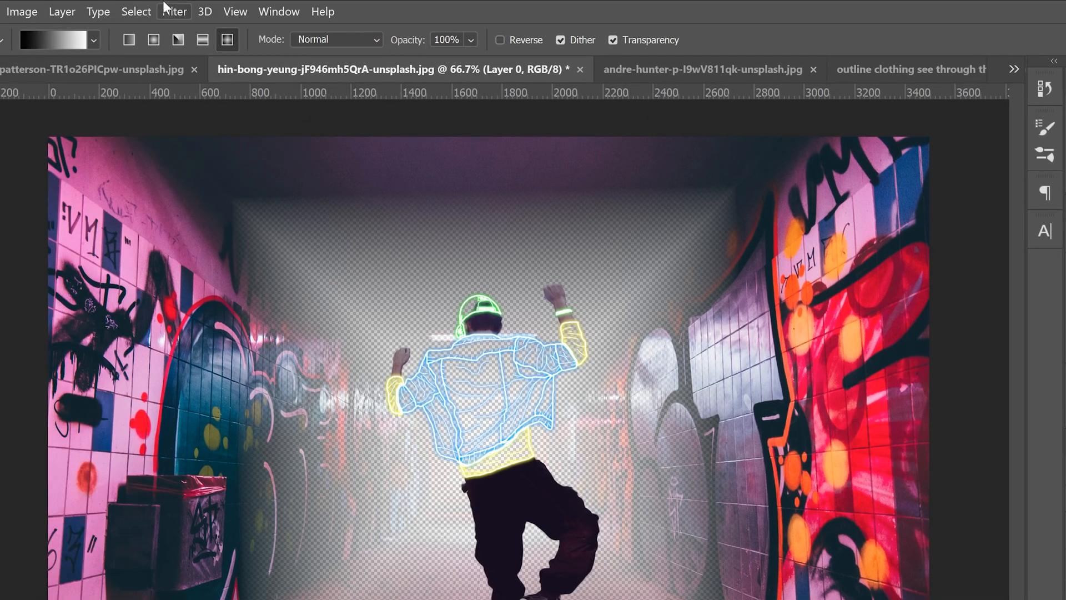
click(174, 11)
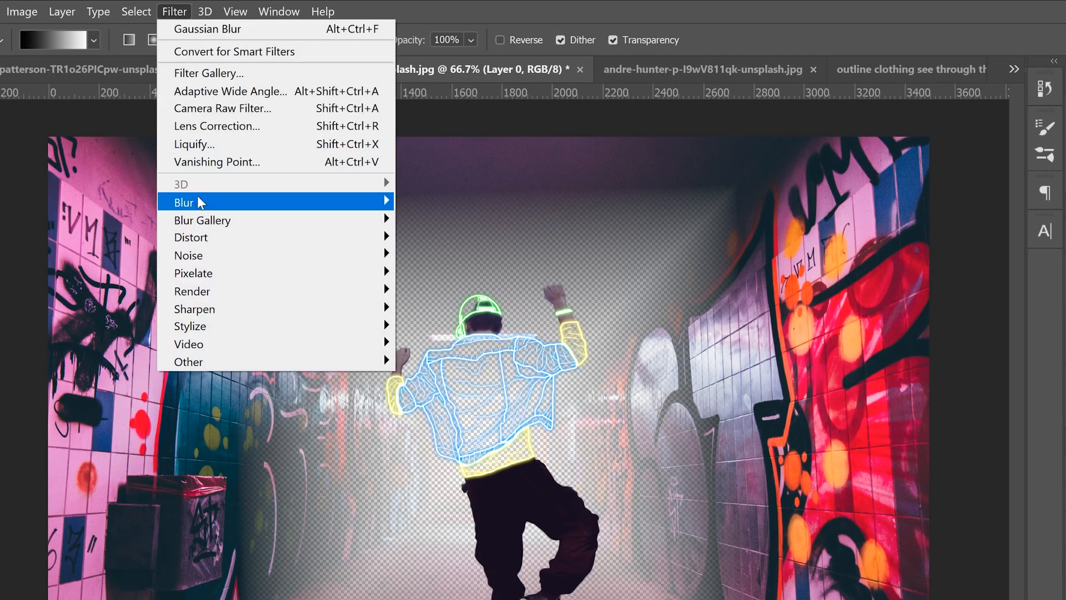
mouse_move(192, 201)
click(436, 290)
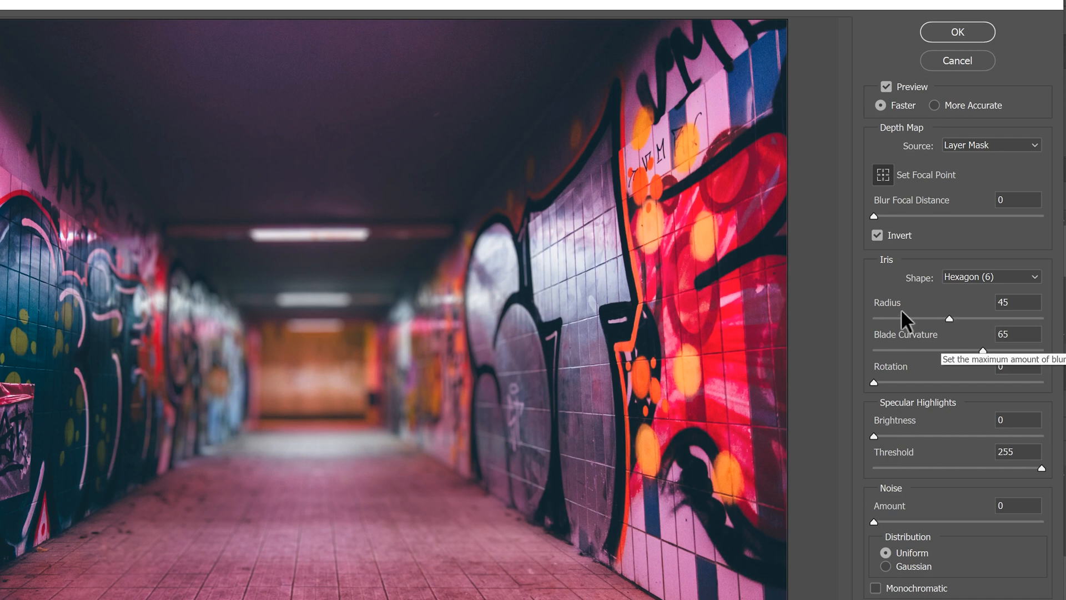
Step: Apply Lens Blur from the layer mask: radius 44, focal distance 0, inverted toward the far end
drag(949, 318, 1041, 319)
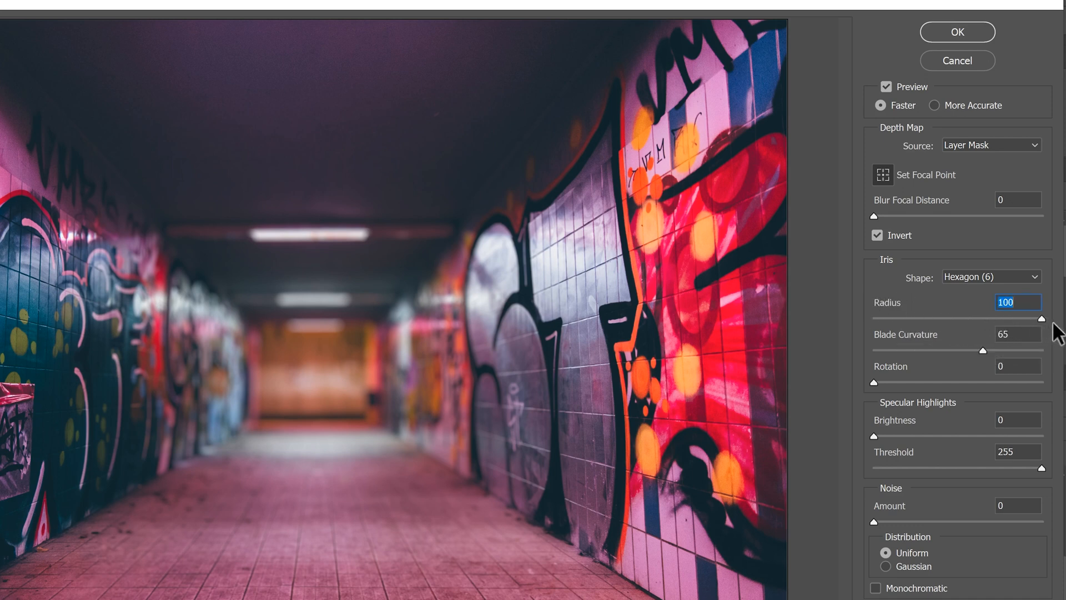
drag(1042, 319, 947, 319)
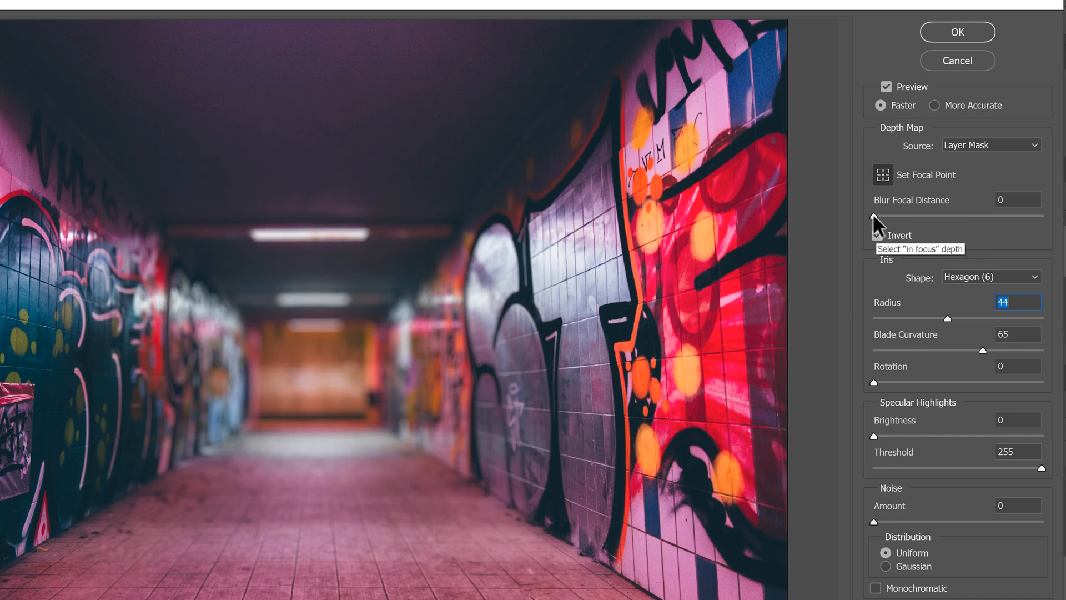
drag(873, 216, 1058, 218)
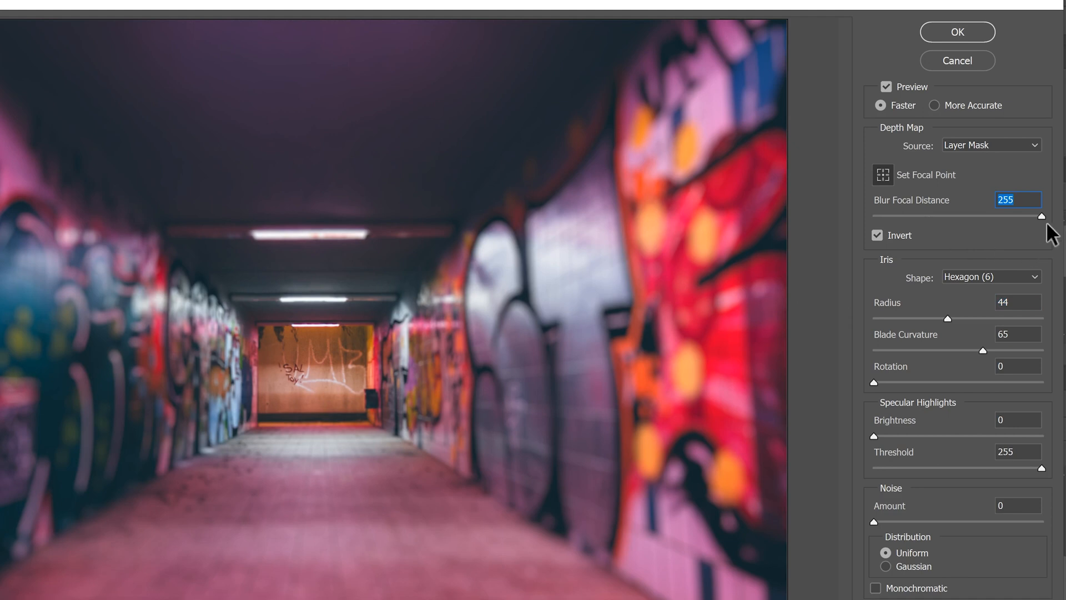
drag(1042, 216, 873, 217)
click(878, 236)
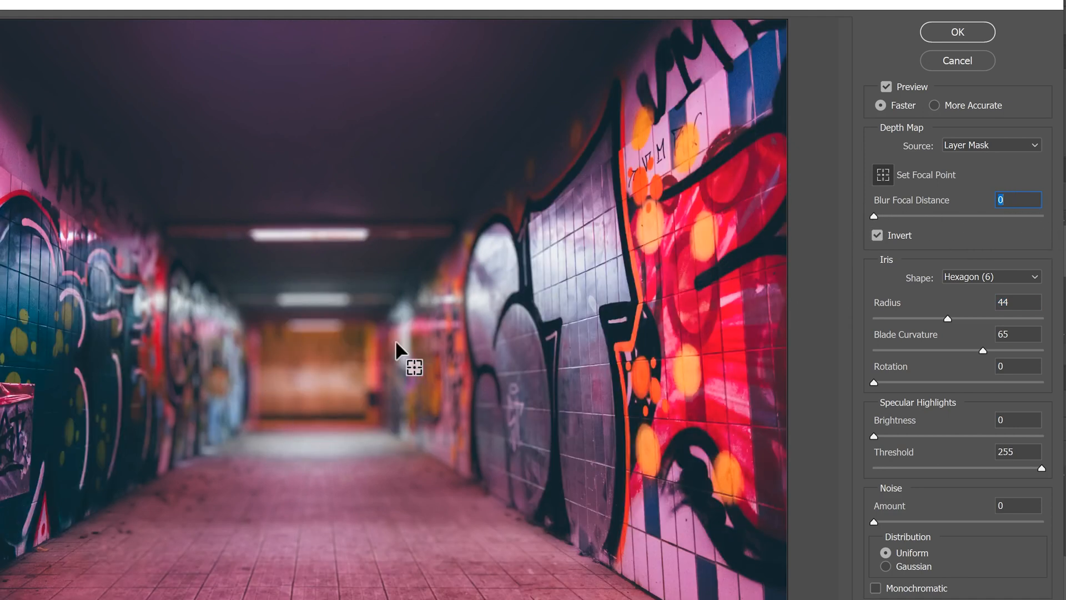
click(957, 31)
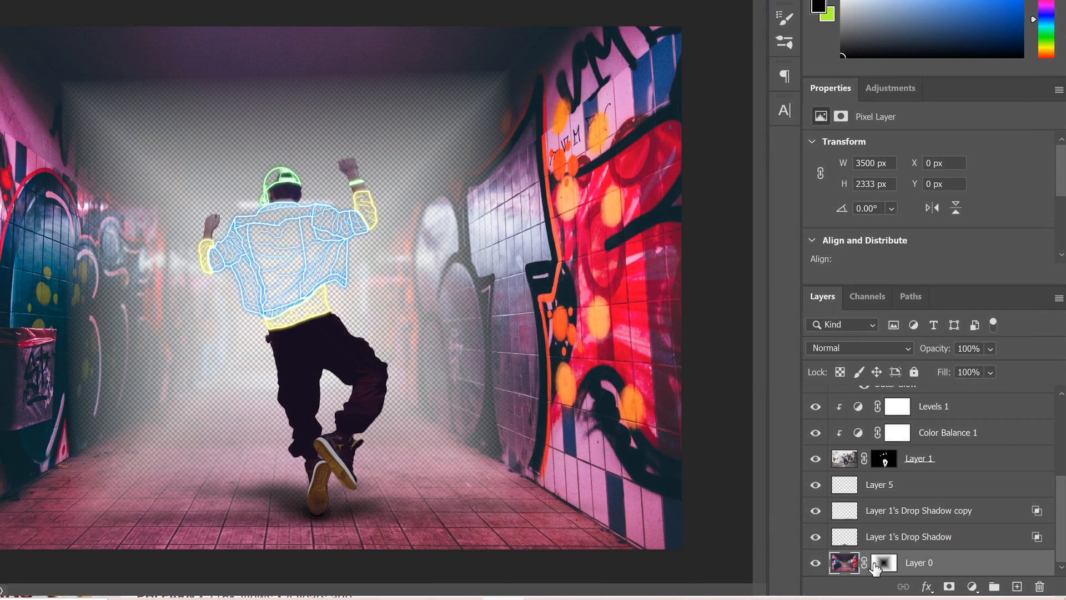
Step: Disable Layer 0's gradient mask so the full blurred tunnel shows again
click(884, 562)
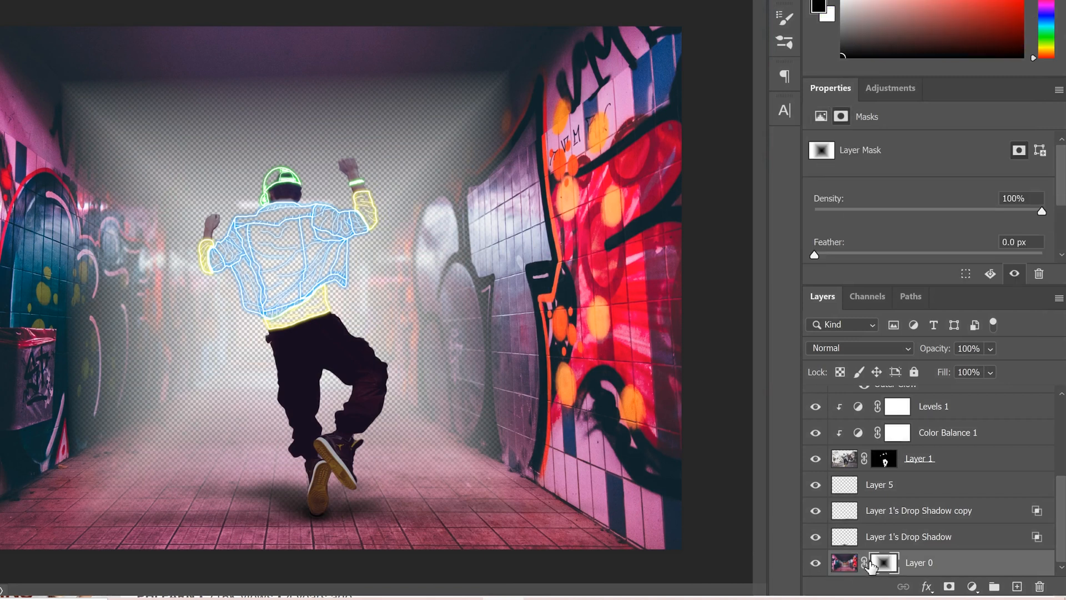
right_click(883, 563)
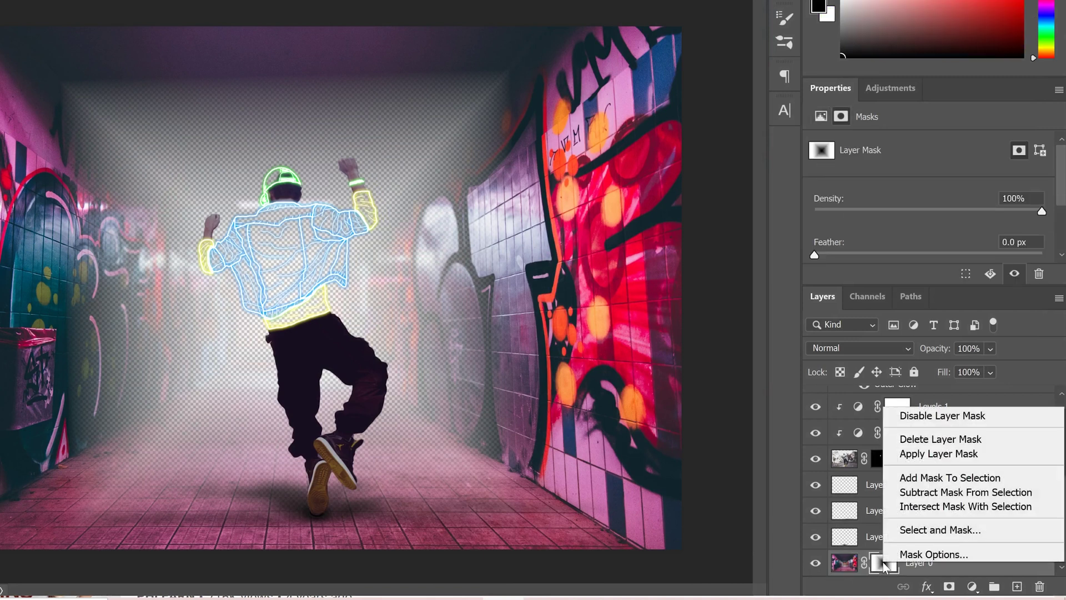
click(950, 417)
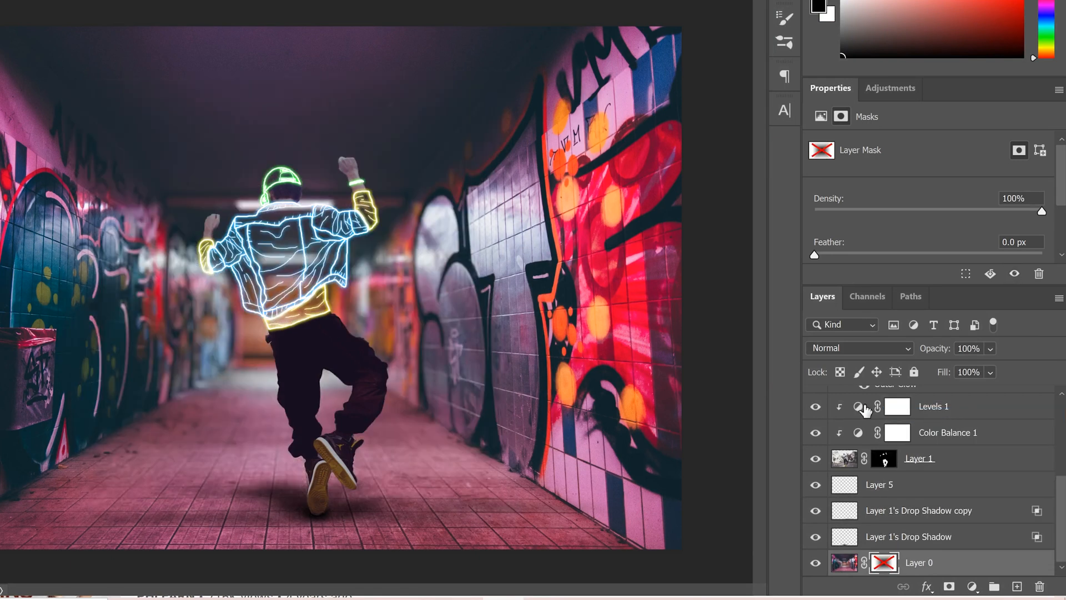